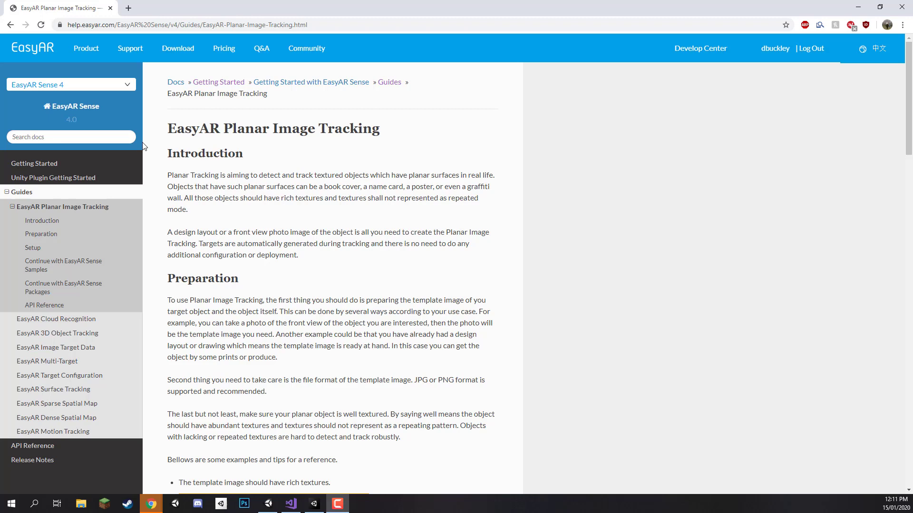
Step: Scroll down the guide to the low-texture logo example and briefly enlarge it
{"action": "scroll", "coordinate": [261, 169], "scroll_direction": "down", "scroll_amount": 4}
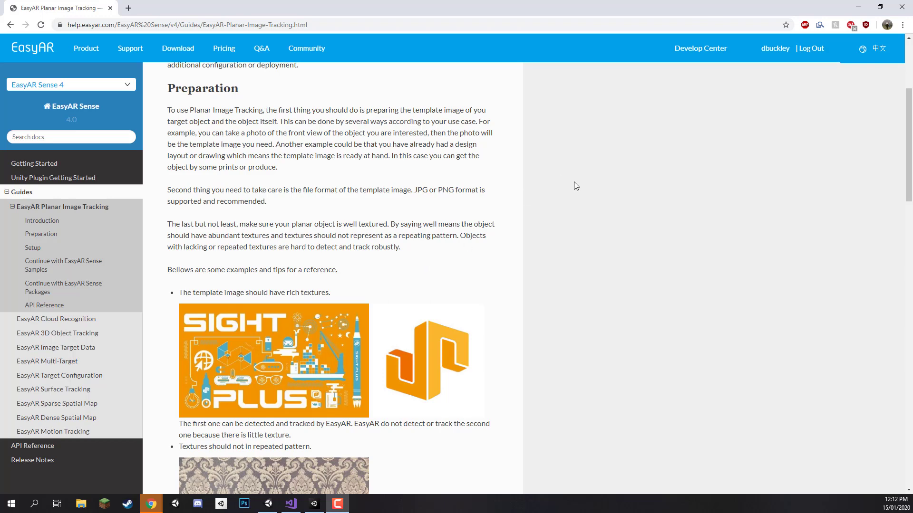
{"action": "scroll", "coordinate": [375, 206], "scroll_direction": "down", "scroll_amount": 3}
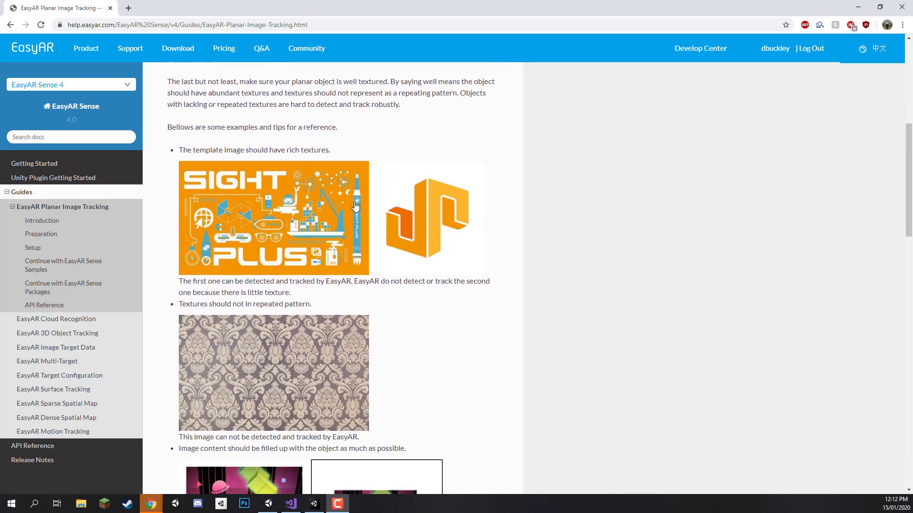
{"action": "left_click", "coordinate": [381, 209]}
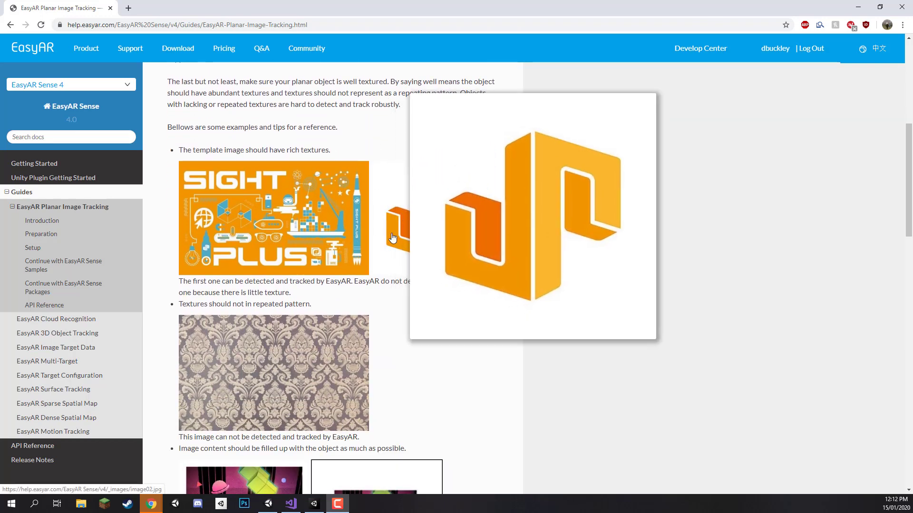
{"action": "left_click", "coordinate": [445, 362]}
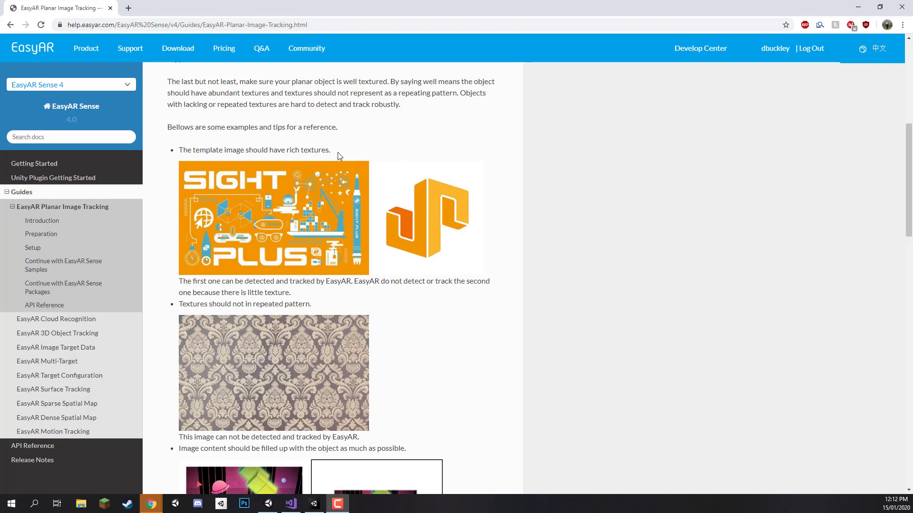
Step: Highlight the 'rich textures' tip and the repeated-pattern tip
{"action": "left_click_drag", "start_coordinate": [332, 151], "coordinate": [288, 152]}
{"action": "left_click", "coordinate": [534, 249]}
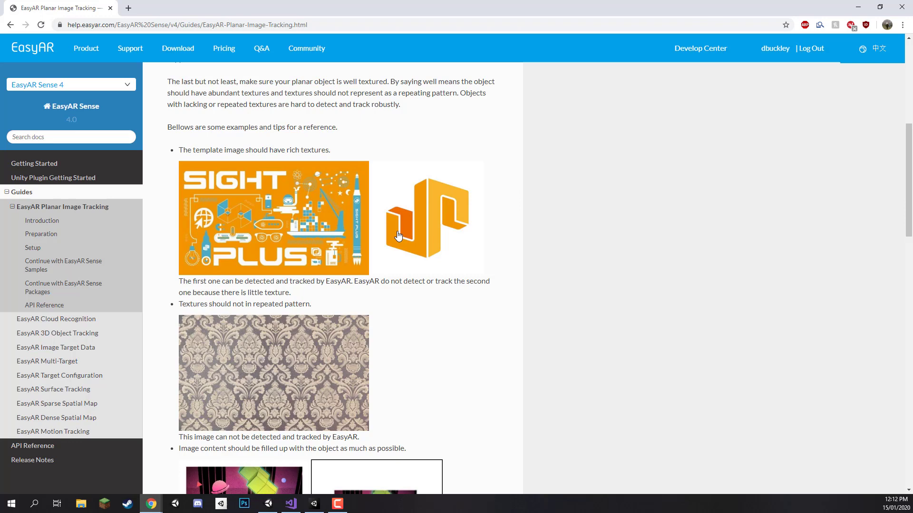
{"action": "scroll", "coordinate": [478, 214], "scroll_direction": "down", "scroll_amount": 3}
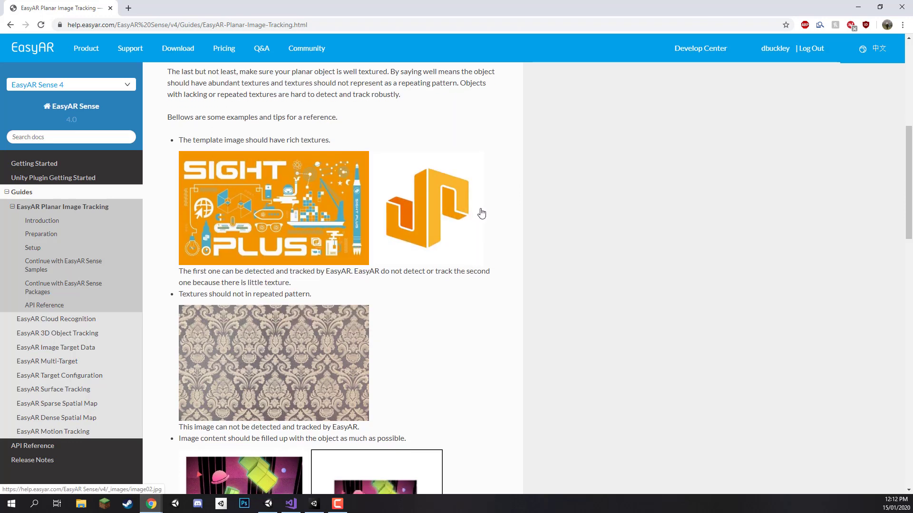
{"action": "left_click_drag", "start_coordinate": [310, 161], "coordinate": [204, 161]}
{"action": "left_click", "coordinate": [355, 164]}
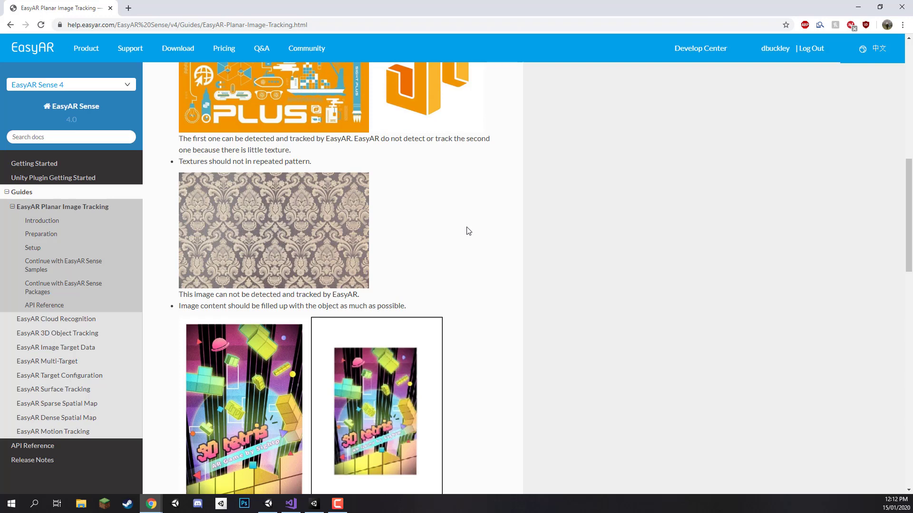
Step: Highlight the guide's tip about the image filling the frame
{"action": "scroll", "coordinate": [488, 192], "scroll_direction": "down", "scroll_amount": 3}
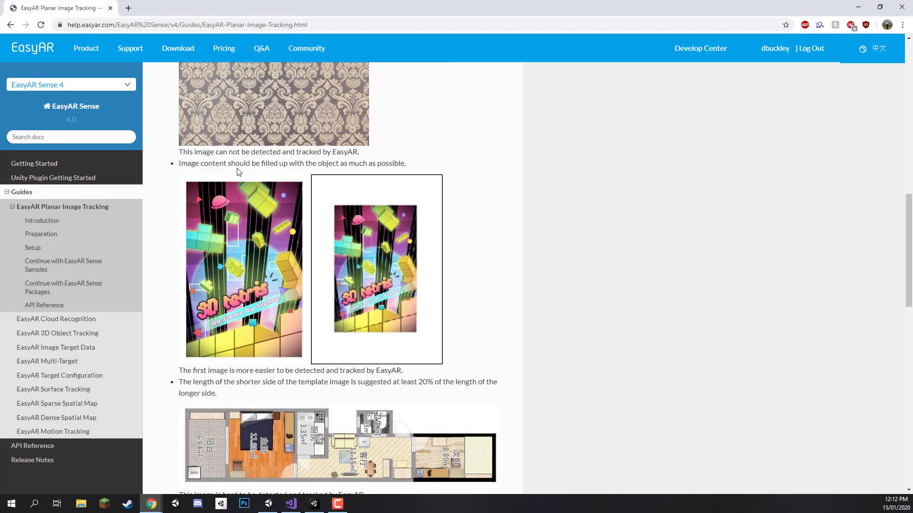
{"action": "left_click_drag", "start_coordinate": [226, 165], "coordinate": [297, 165]}
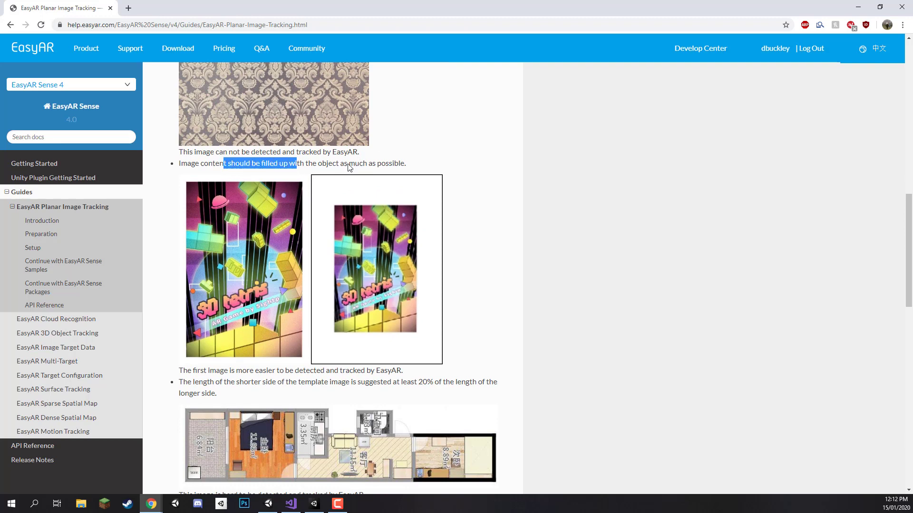
{"action": "left_click", "coordinate": [531, 242]}
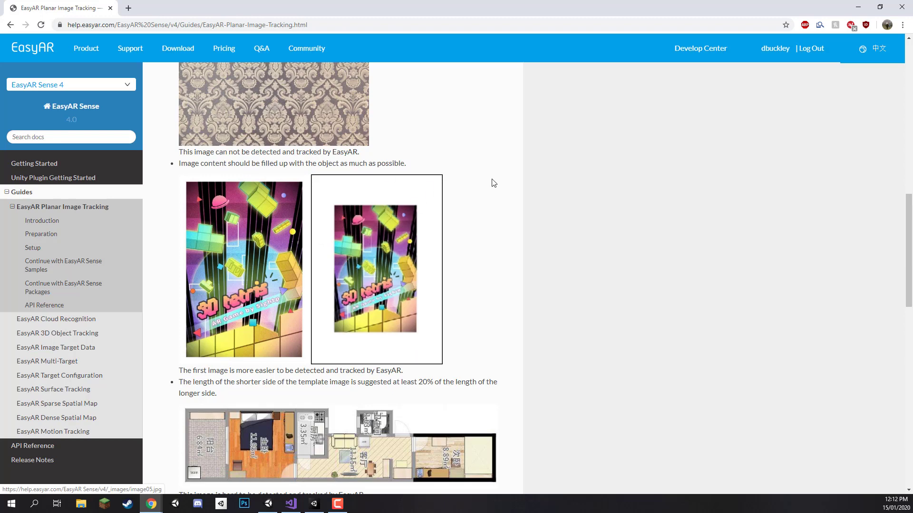
Step: Scroll on to the Setup section and highlight the 'Continue with EasyAR Sense Samples' heading
{"action": "scroll", "coordinate": [494, 181], "scroll_direction": "down", "scroll_amount": 4}
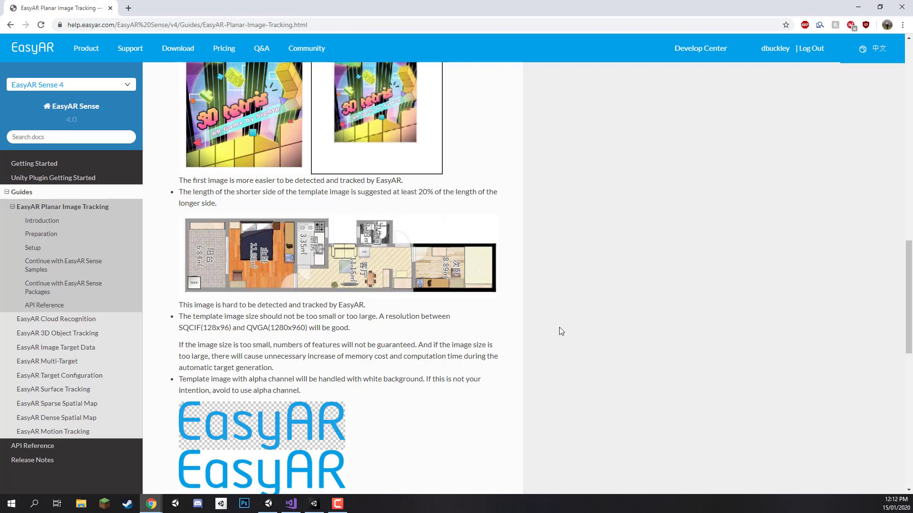
{"action": "scroll", "coordinate": [604, 304], "scroll_direction": "down", "scroll_amount": 5}
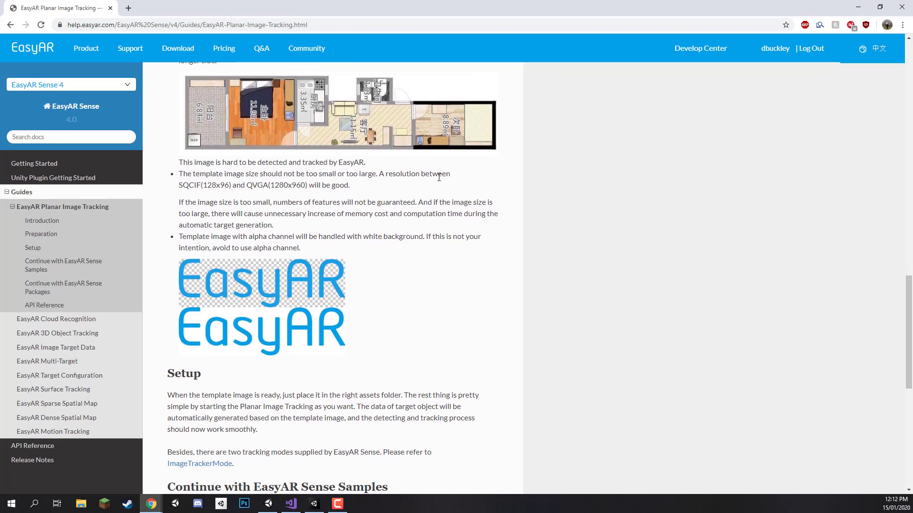
{"action": "scroll", "coordinate": [340, 143], "scroll_direction": "down", "scroll_amount": 3}
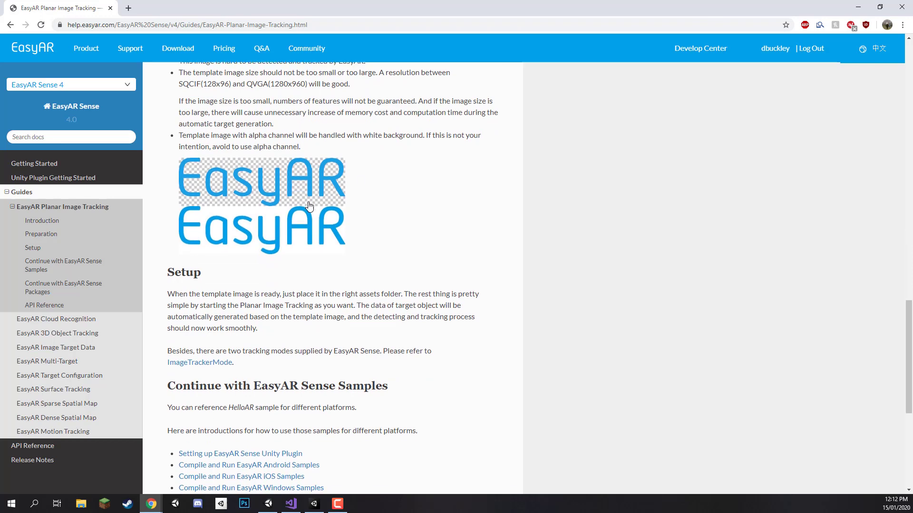
{"action": "left_click_drag", "start_coordinate": [191, 250], "coordinate": [224, 250]}
{"action": "left_click_drag", "start_coordinate": [321, 244], "coordinate": [362, 236]}
{"action": "left_click", "coordinate": [363, 237]}
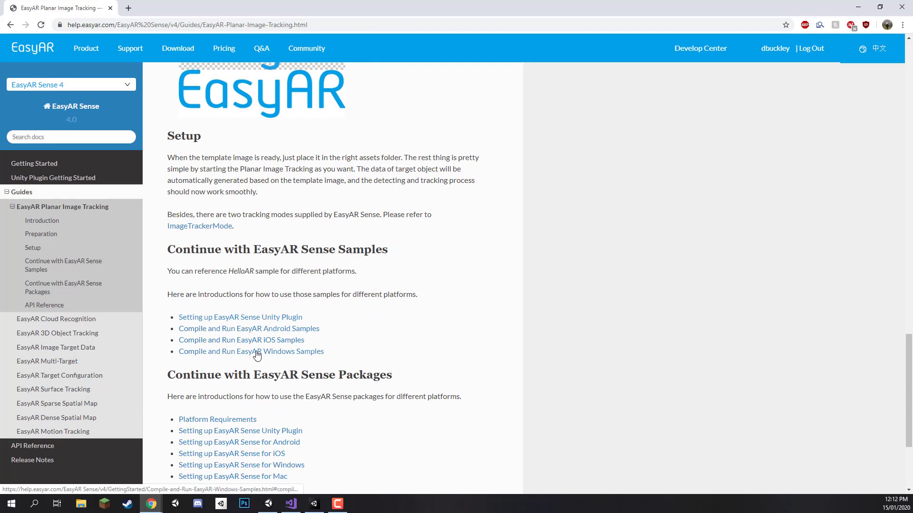
Step: In Unity, browse the EasyAR Prefabs Composites and Primitives folders
{"action": "left_click", "coordinate": [314, 503]}
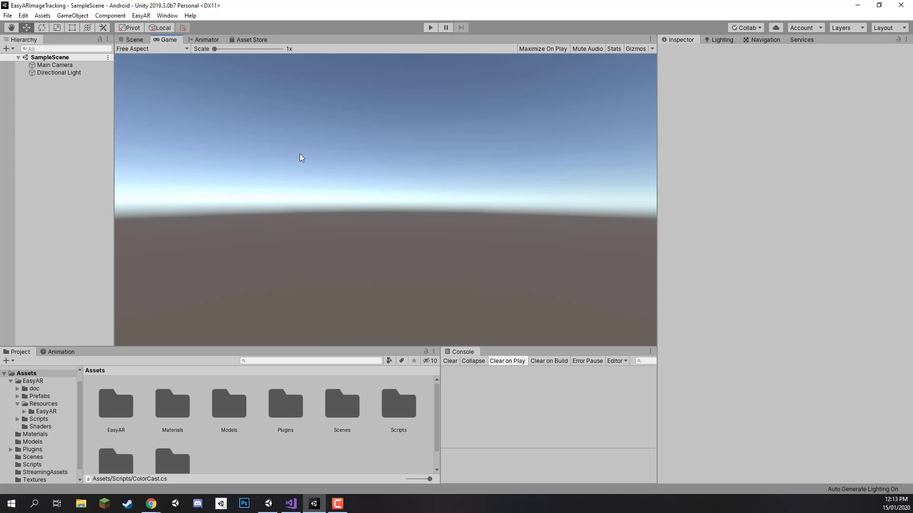
{"action": "double_click", "coordinate": [116, 409]}
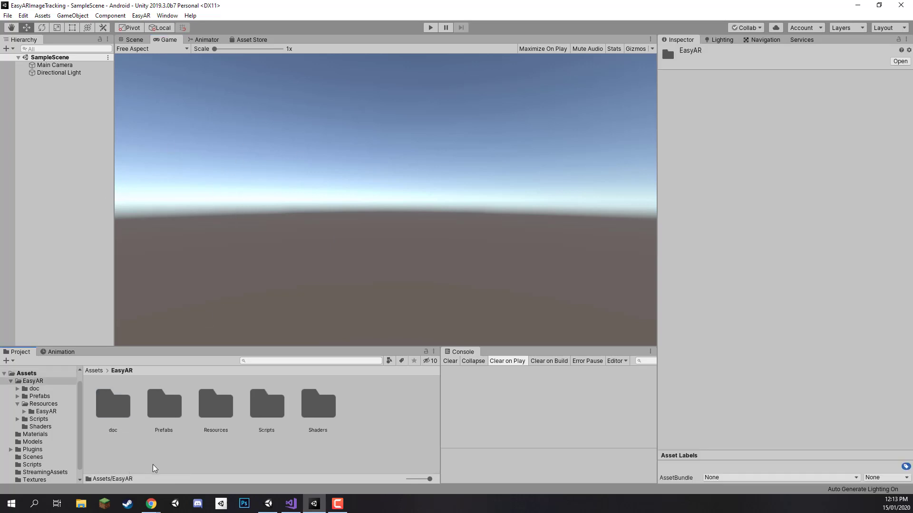
{"action": "double_click", "coordinate": [157, 405]}
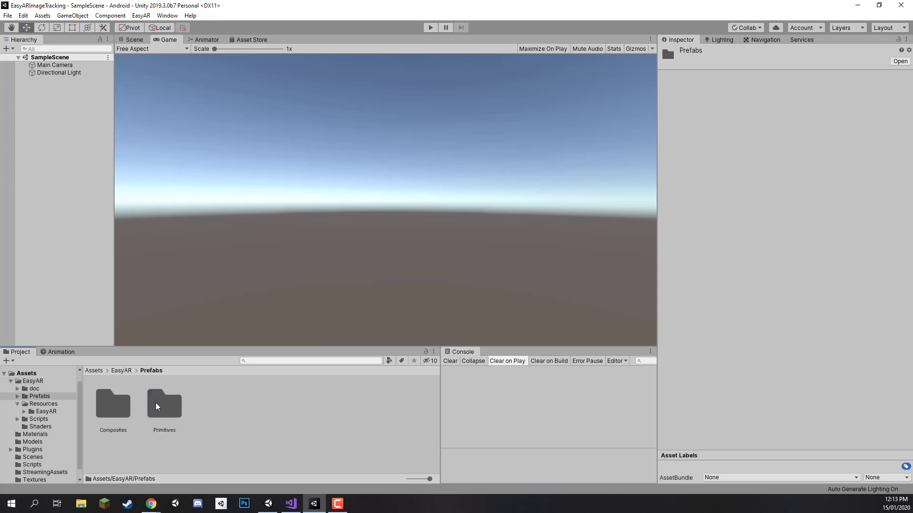
{"action": "double_click", "coordinate": [116, 408]}
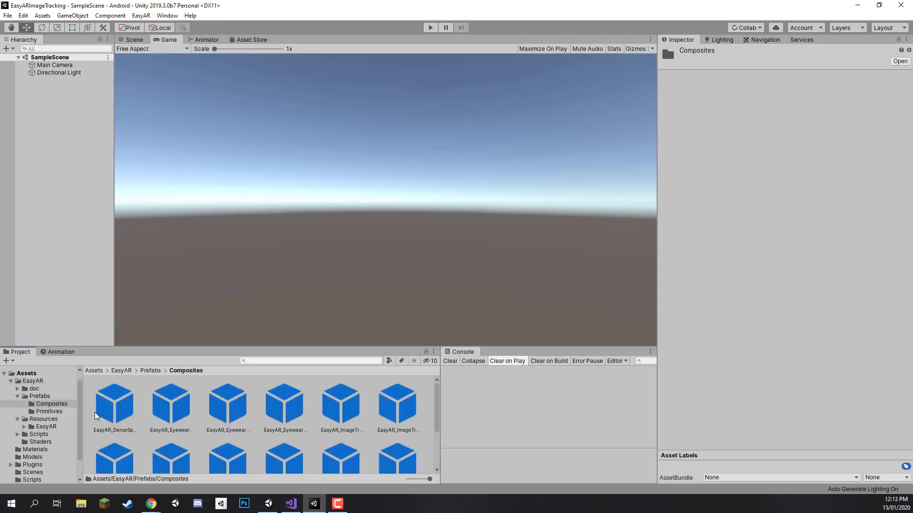
{"action": "left_click", "coordinate": [151, 372]}
{"action": "double_click", "coordinate": [158, 403]}
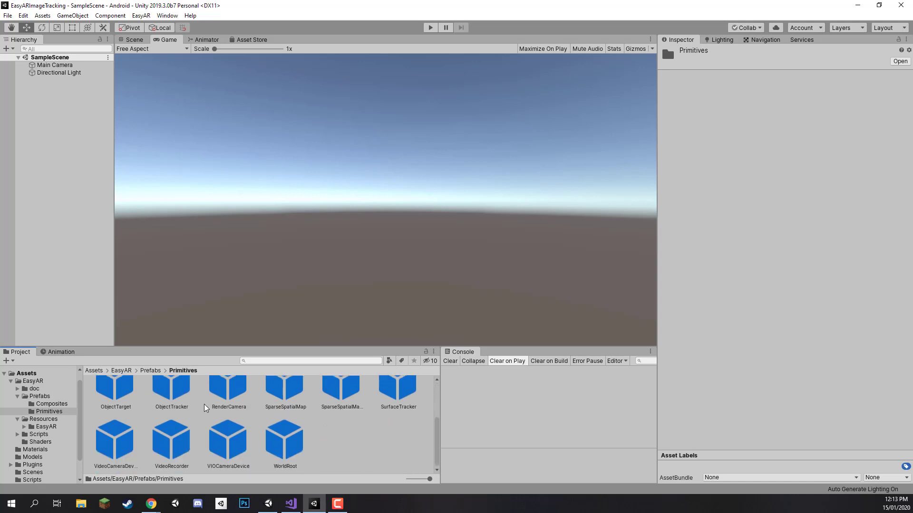
{"action": "left_click", "coordinate": [152, 371]}
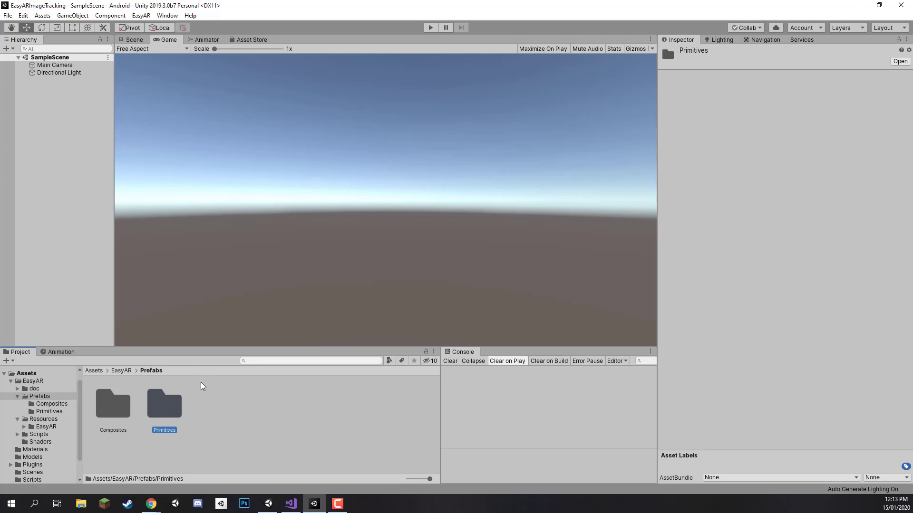
Step: Show the Composites prefabs as a name list and inspect EasyAR_ImageTracker-1
{"action": "left_click", "coordinate": [205, 407]}
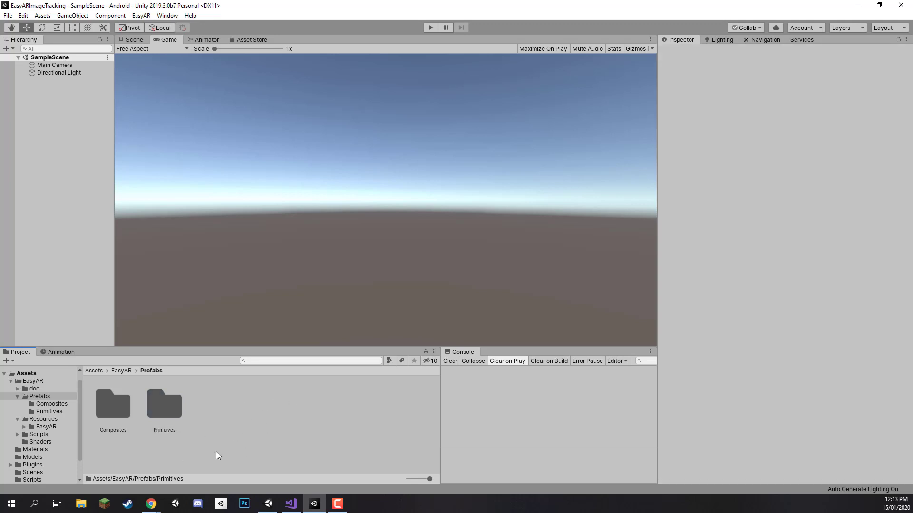
{"action": "double_click", "coordinate": [114, 405]}
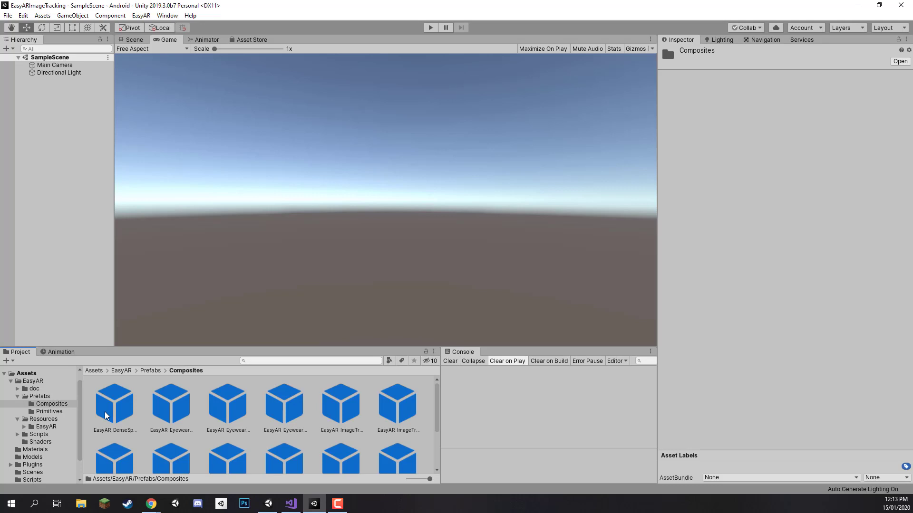
{"action": "left_click_drag", "start_coordinate": [430, 479], "coordinate": [408, 480]}
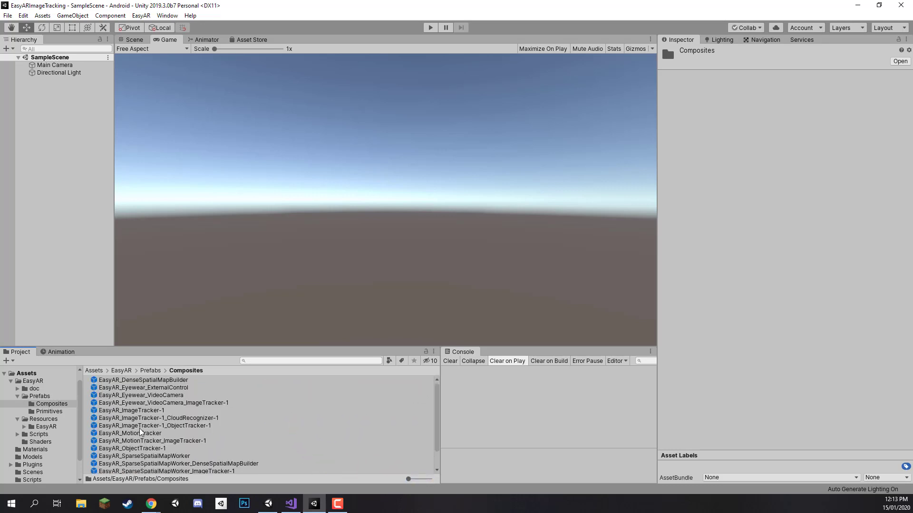
{"action": "left_click", "coordinate": [131, 412]}
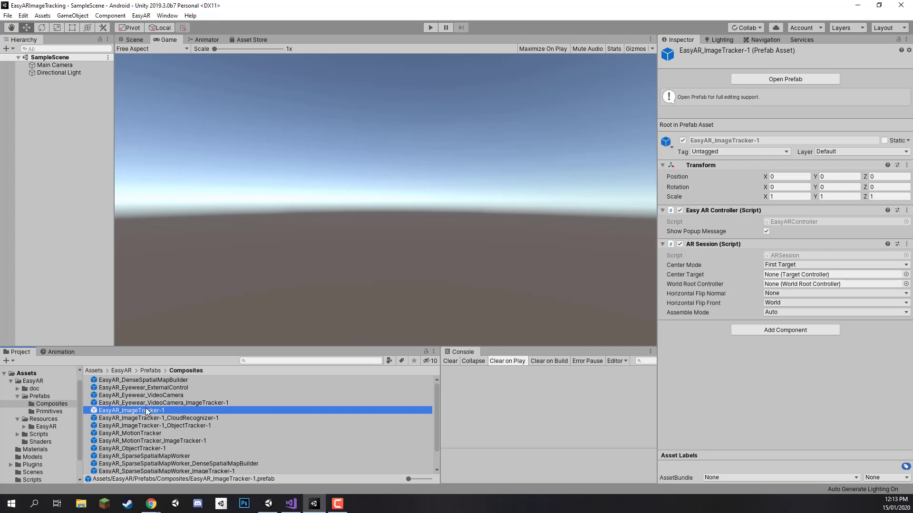
Step: Drag EasyAR_ImageTracker-1 into the Hierarchy and frame it in the Scene view
{"action": "left_click_drag", "start_coordinate": [136, 411], "coordinate": [30, 97]}
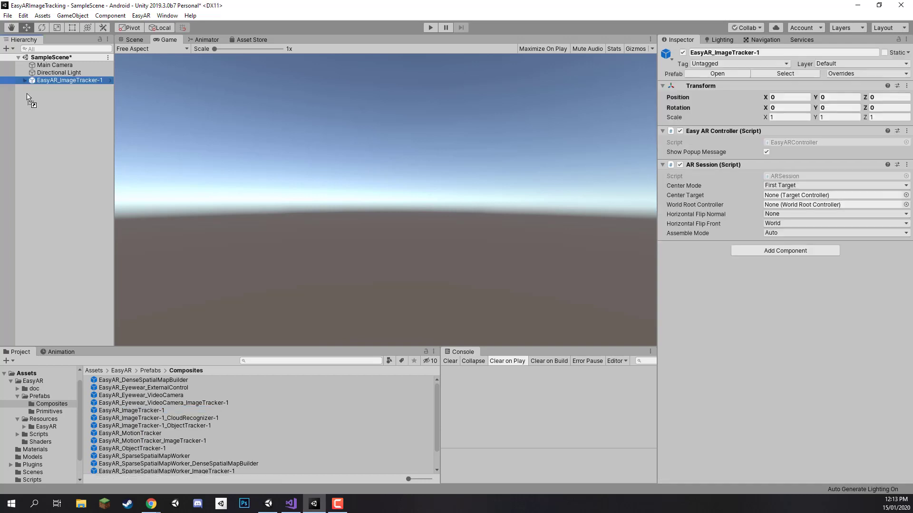
{"action": "left_click", "coordinate": [135, 40]}
{"action": "key", "text": "f"}
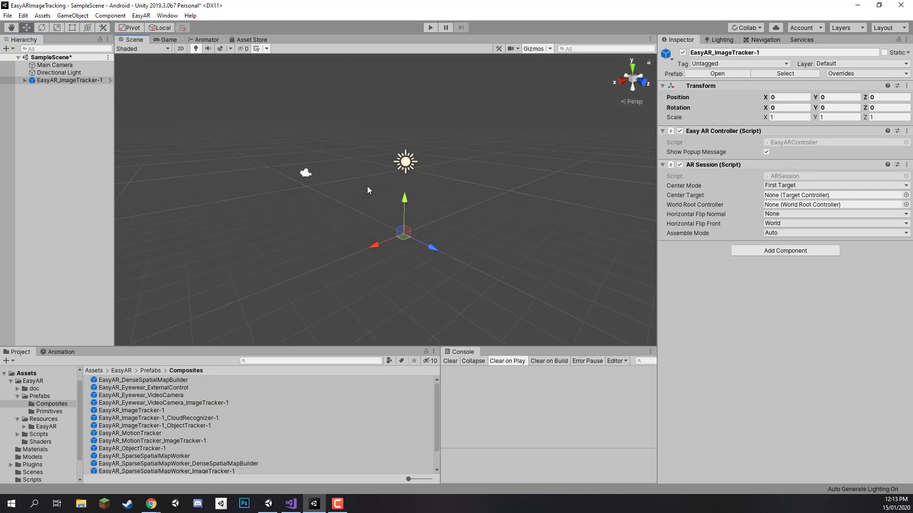
{"action": "left_click", "coordinate": [93, 371]}
Step: Expand EasyAR_ImageTracker-1 to reveal RenderCamera, VideoCameraDevice and ImageTracker
{"action": "left_click", "coordinate": [24, 81]}
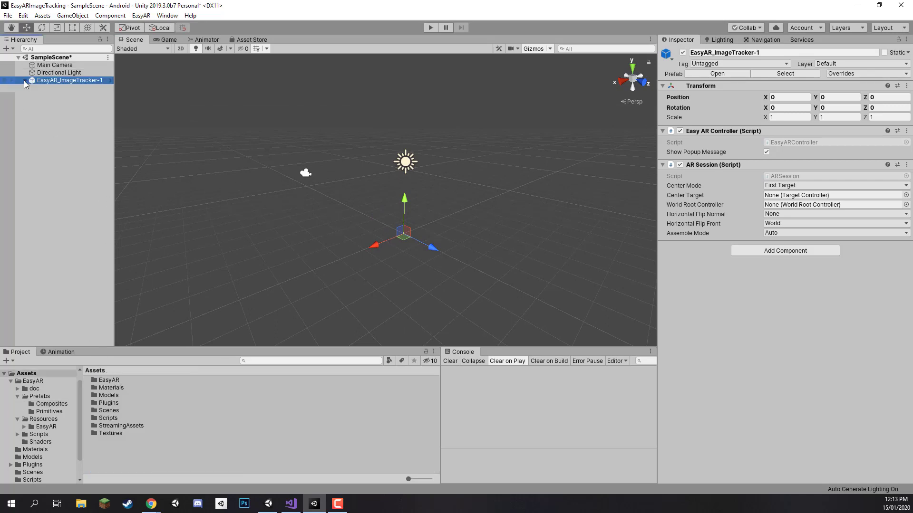
{"action": "left_click", "coordinate": [24, 81]}
{"action": "mouse_move", "coordinate": [114, 97]}
{"action": "left_mouse_down"}
{"action": "mouse_move", "coordinate": [142, 97]}
{"action": "mouse_move", "coordinate": [131, 97]}
{"action": "left_mouse_up"}
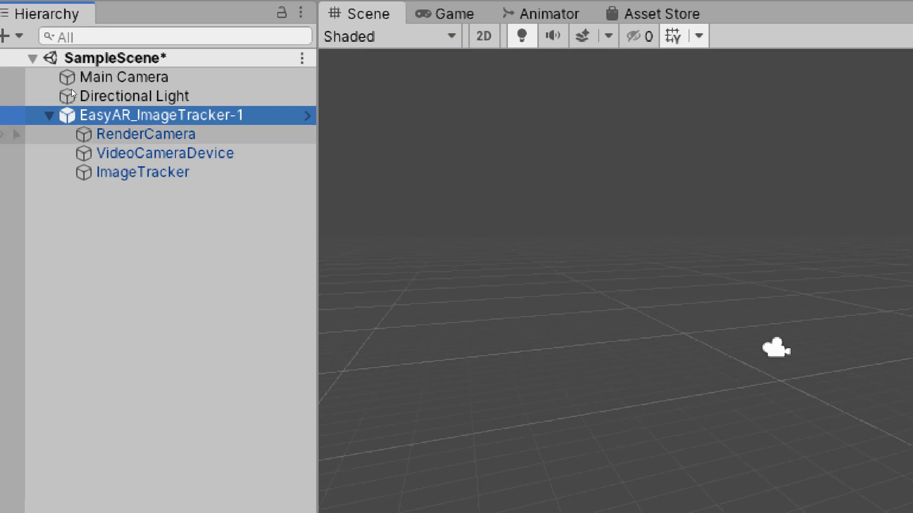
{"action": "key", "text": "Down"}
{"action": "key", "text": "Down"}
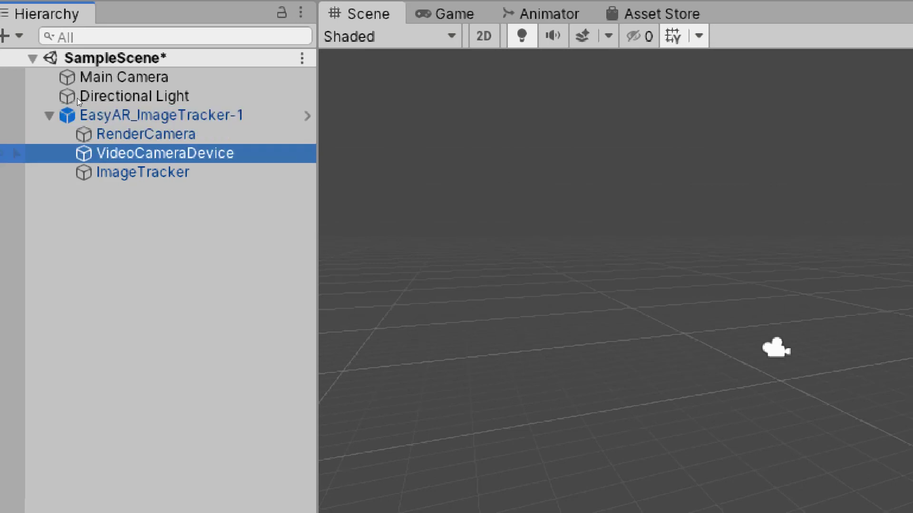
{"action": "key", "text": "Down"}
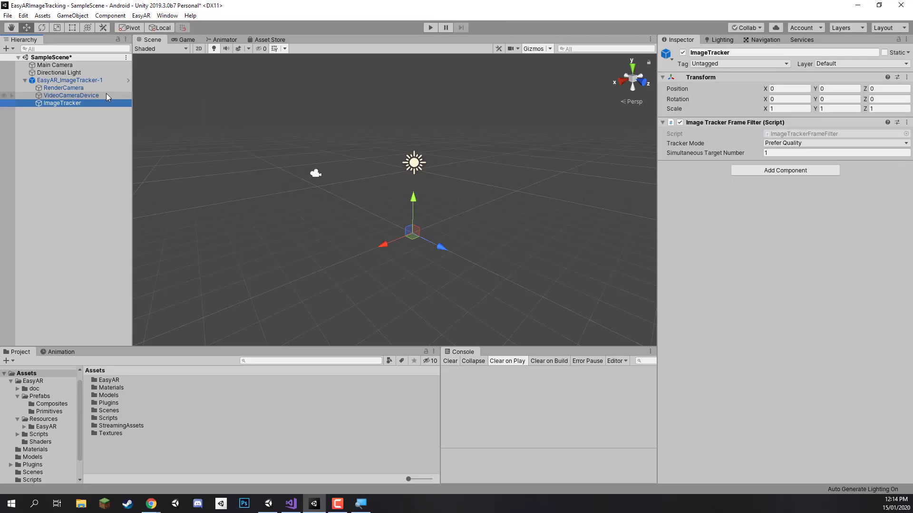
Step: Drag Main Camera into RenderCamera's Target Camera field
{"action": "left_click", "coordinate": [75, 79]}
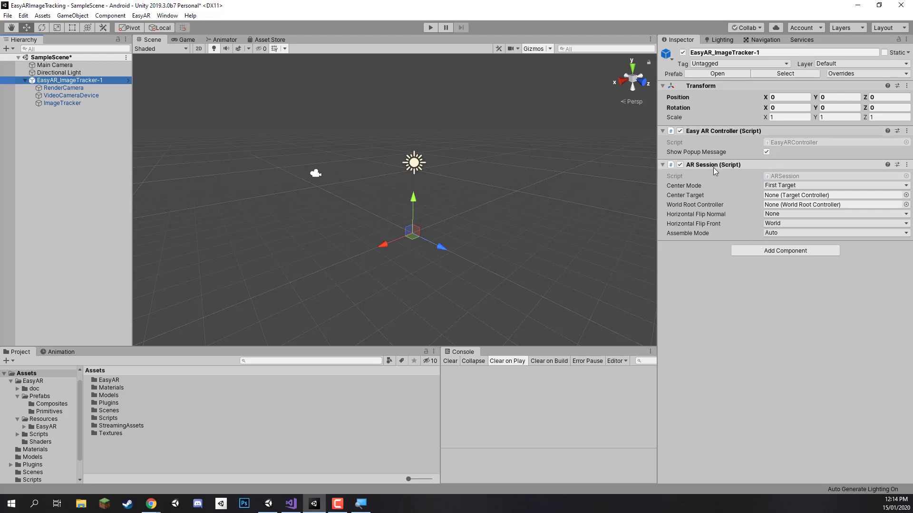
{"action": "left_click", "coordinate": [48, 88]}
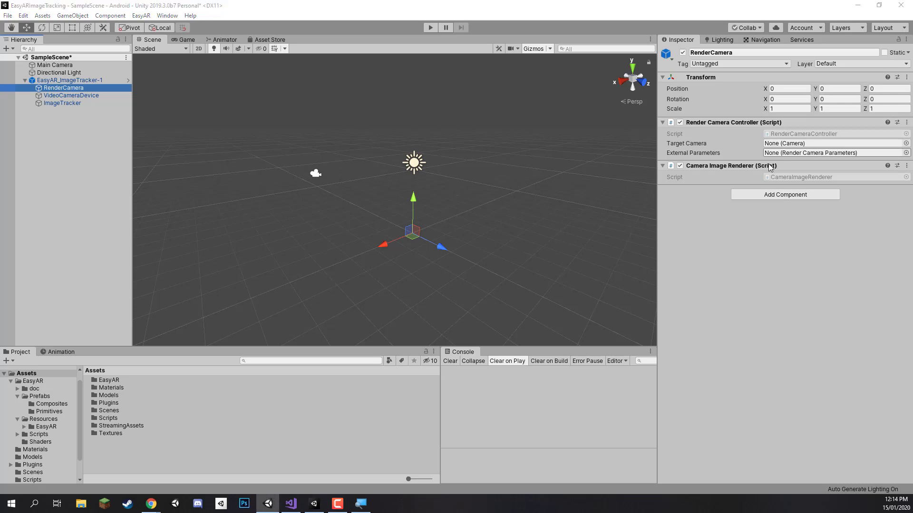
{"action": "left_click", "coordinate": [761, 249]}
{"action": "left_click_drag", "start_coordinate": [45, 71], "coordinate": [804, 145]}
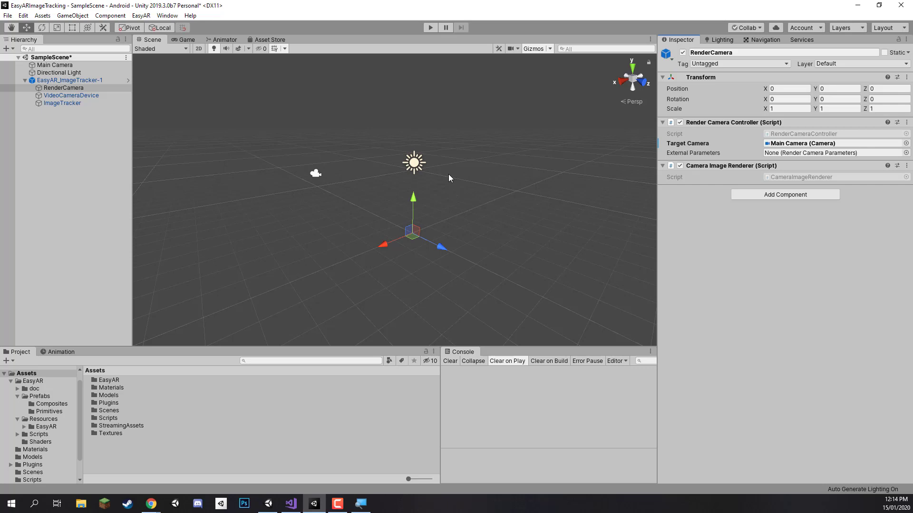
{"action": "left_click", "coordinate": [89, 96]}
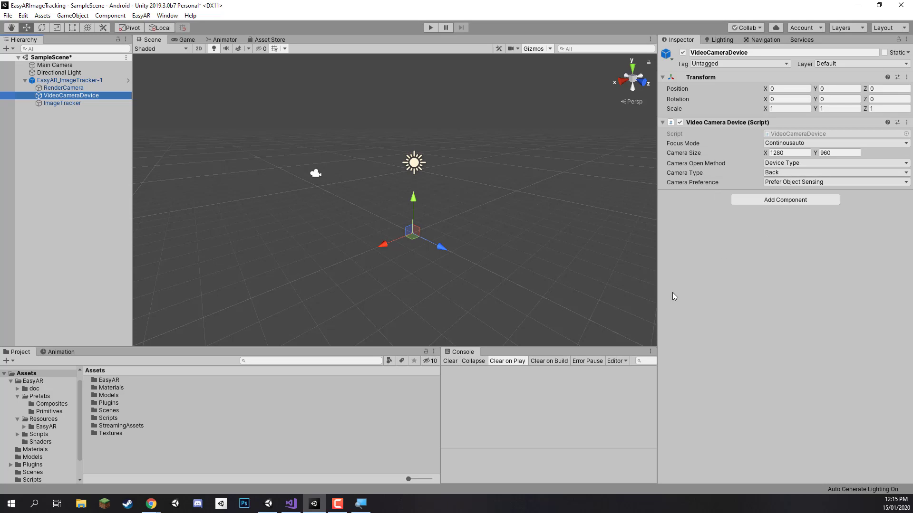
{"action": "left_click", "coordinate": [791, 143]}
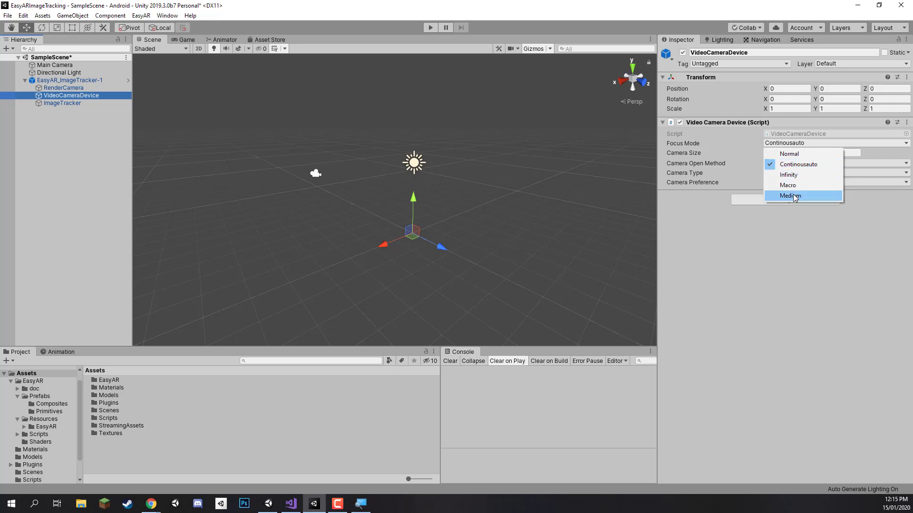
{"action": "left_click", "coordinate": [795, 165]}
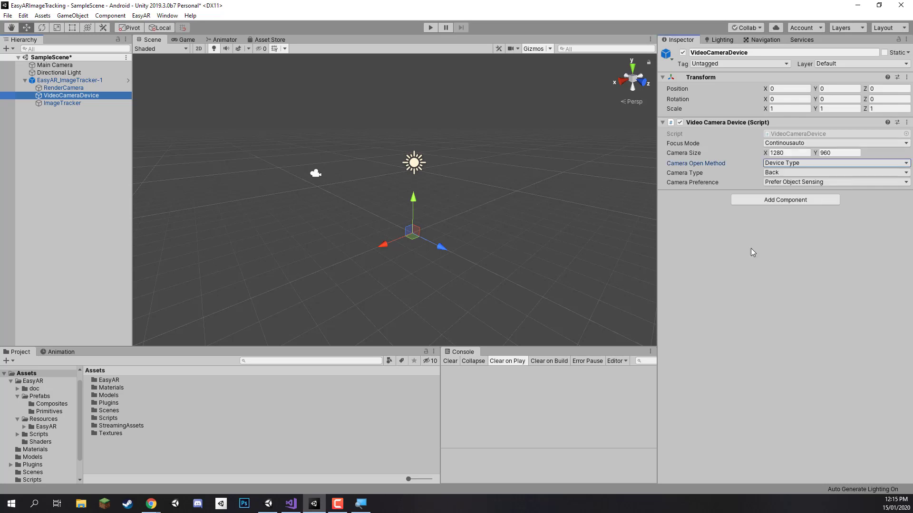
{"action": "left_click", "coordinate": [784, 173]}
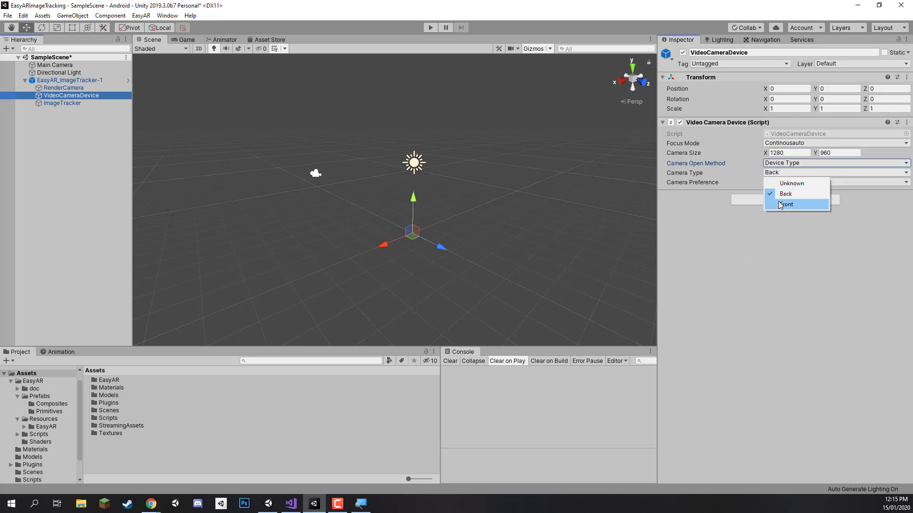
{"action": "left_click", "coordinate": [786, 193]}
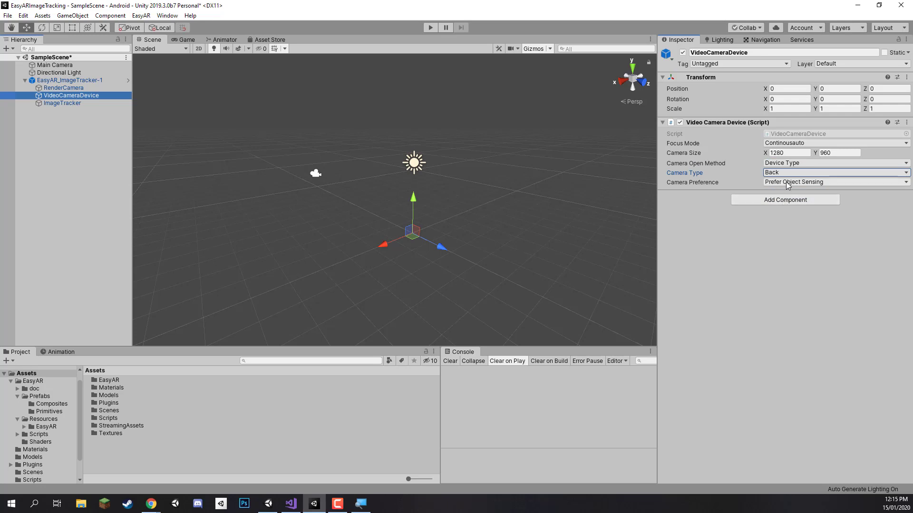
{"action": "left_click", "coordinate": [787, 183]}
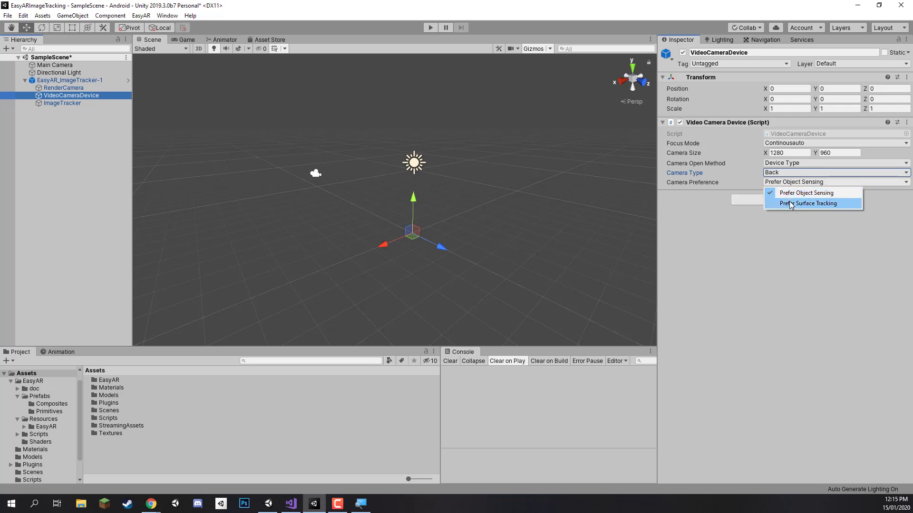
{"action": "left_click", "coordinate": [798, 193]}
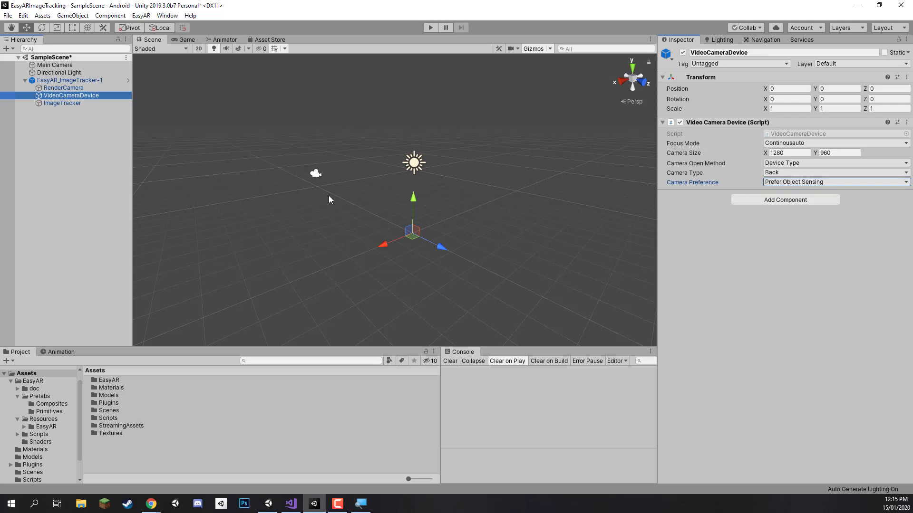
{"action": "left_click", "coordinate": [70, 104]}
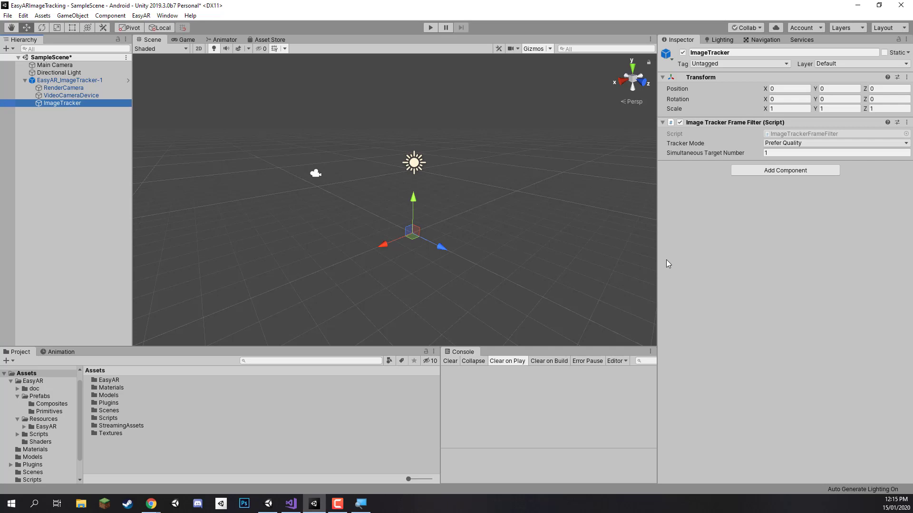
Step: Keep the ImageTracker's Tracker Mode on Prefer Quality
{"action": "left_click", "coordinate": [783, 144]}
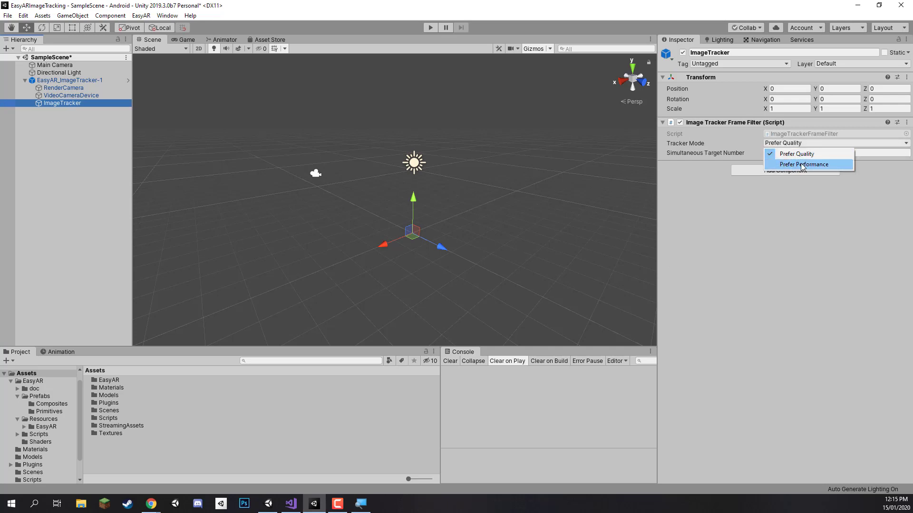
{"action": "left_click", "coordinate": [797, 155]}
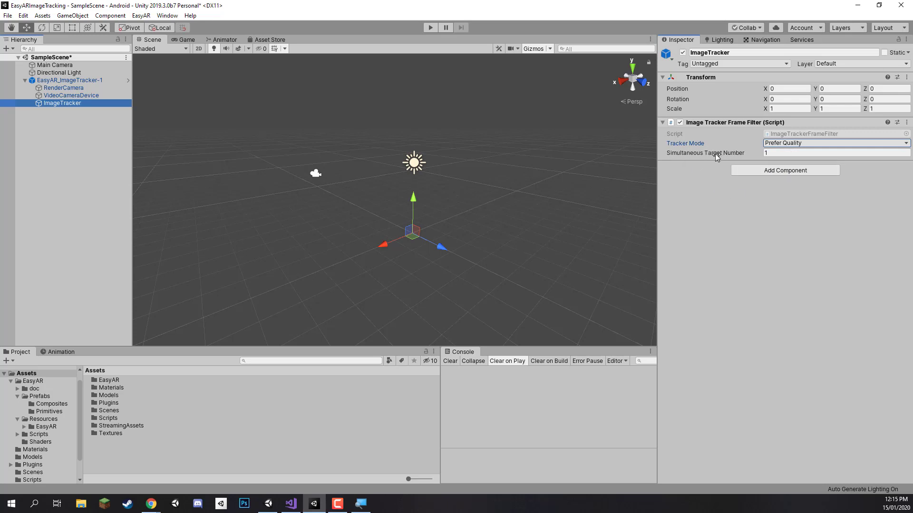
{"action": "left_click", "coordinate": [756, 164]}
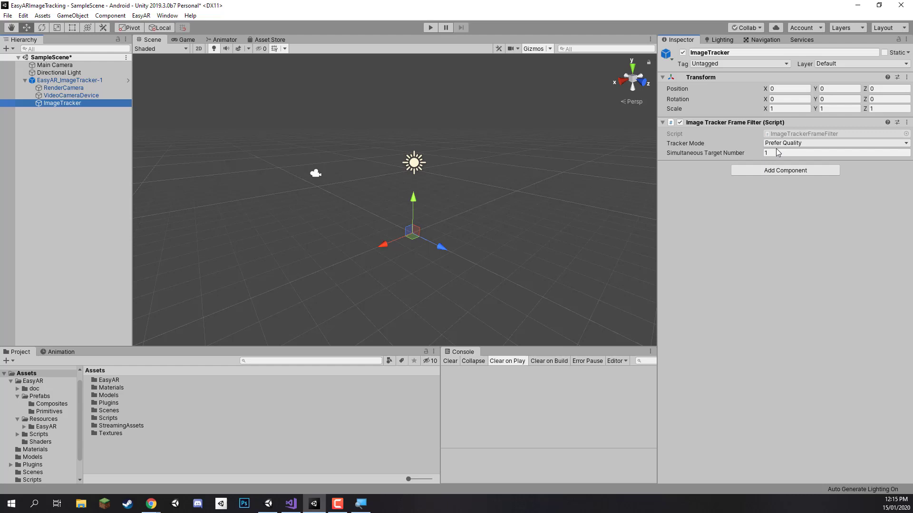
Step: Set Simultaneous Target Number to 4 and save the scene
{"action": "left_click", "coordinate": [778, 153]}
{"action": "left_click", "coordinate": [743, 200]}
{"action": "left_click", "coordinate": [780, 153]}
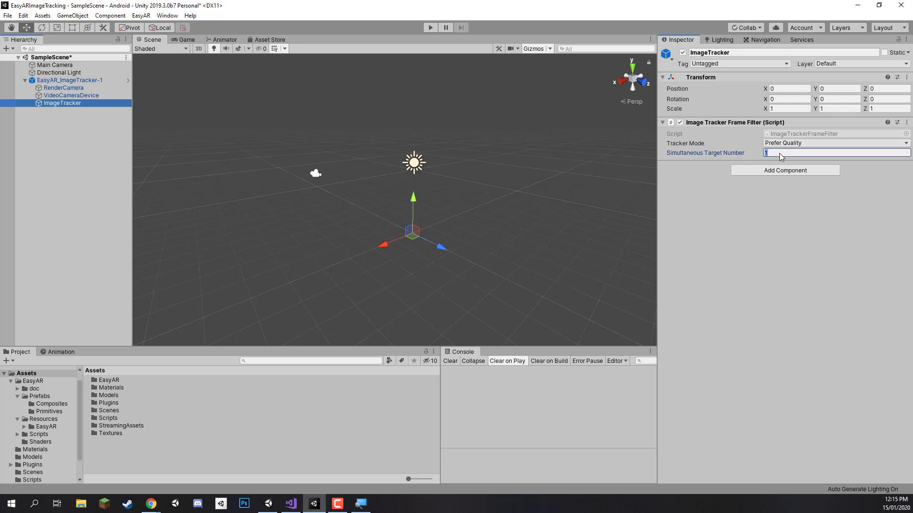
{"action": "type", "text": "4"}
{"action": "left_click", "coordinate": [754, 205]}
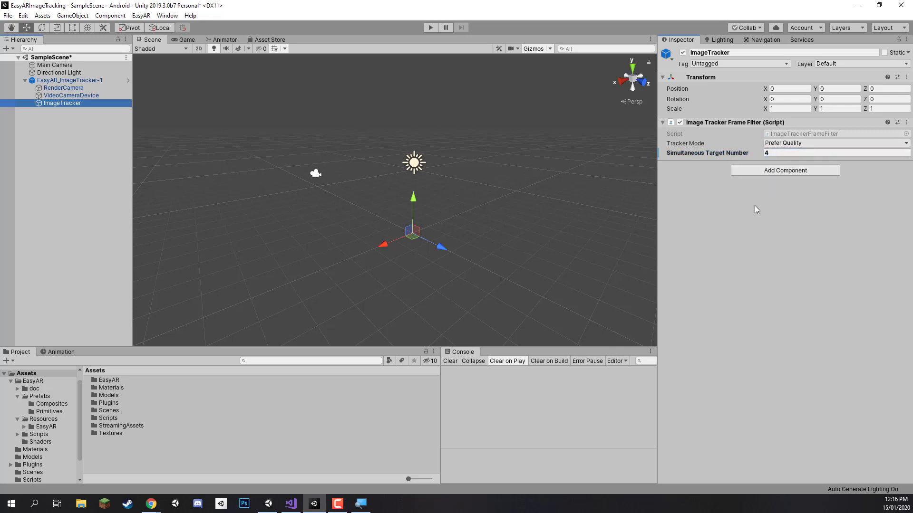
{"action": "key", "text": "ctrl+s"}
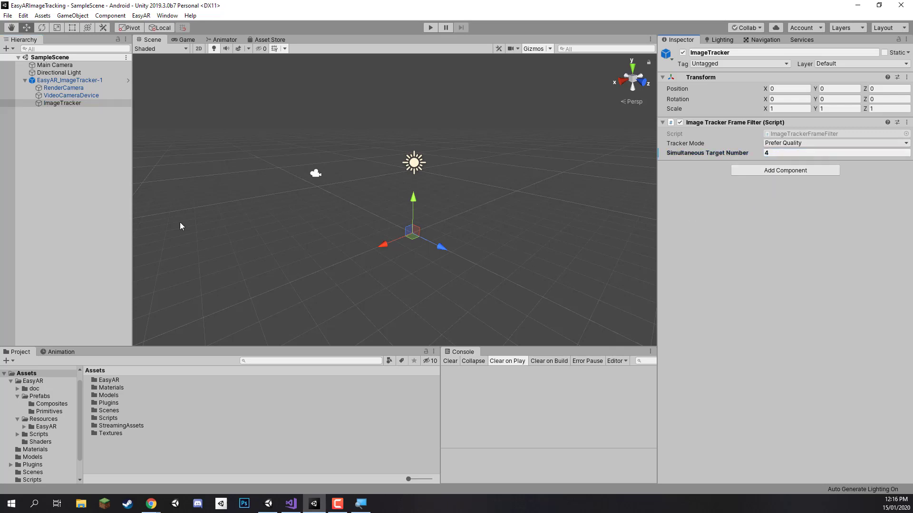
Step: Collapse EasyAR_ImageTracker-1 and orbit the Scene view around the origin
{"action": "left_click", "coordinate": [25, 80]}
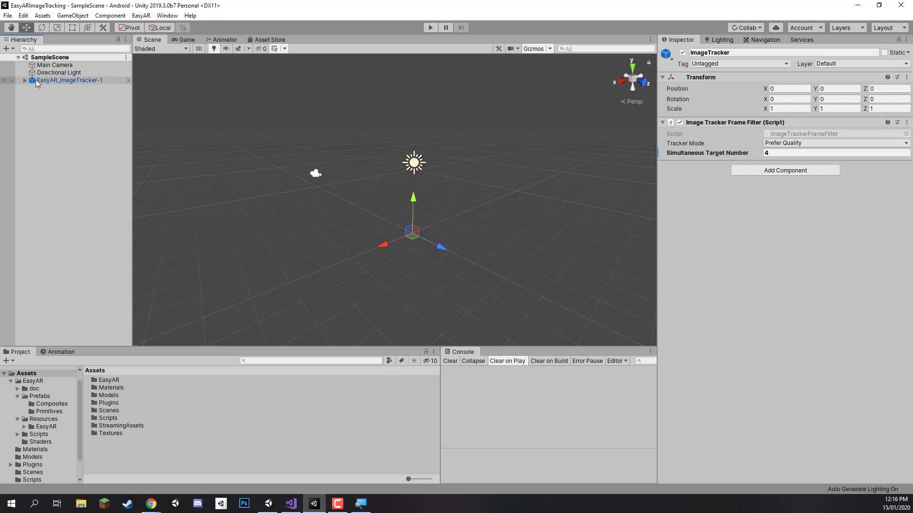
{"action": "left_click", "coordinate": [48, 81]}
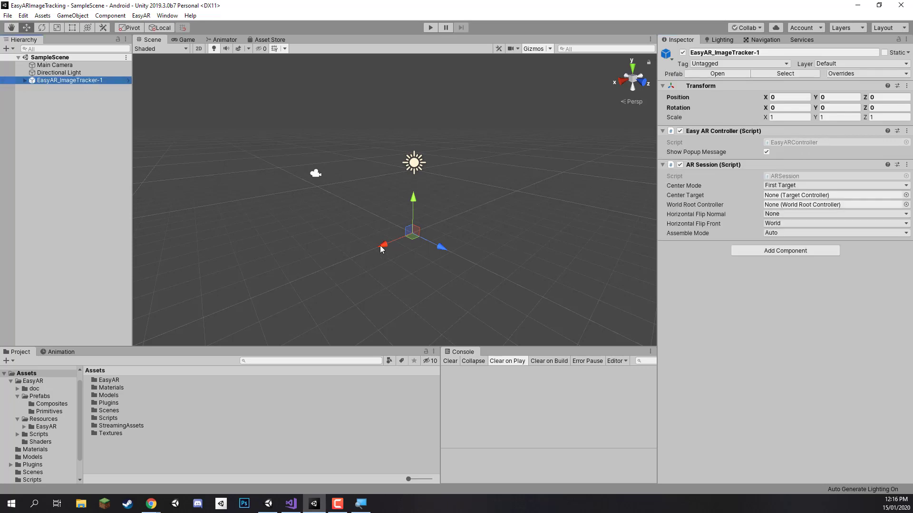
{"action": "right_click_drag", "start_coordinate": [381, 246], "coordinate": [310, 260]}
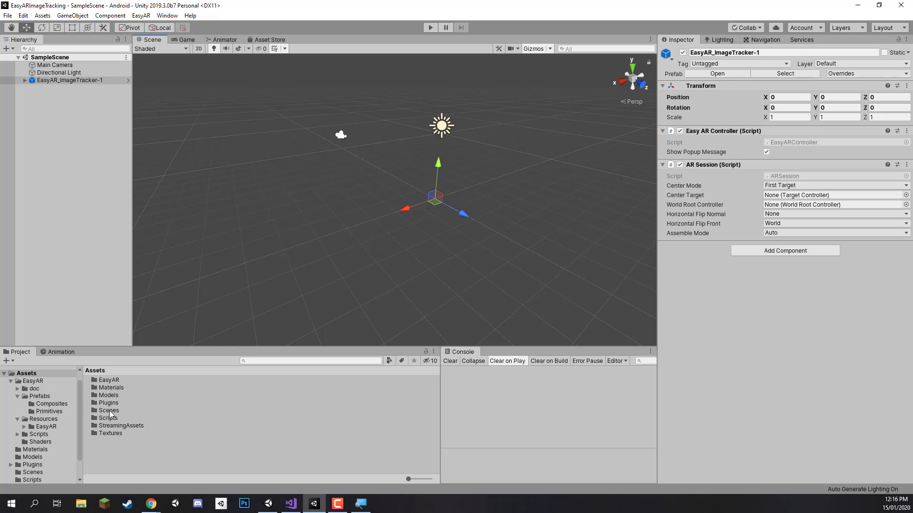
Step: Drag the ImageTarget prefab from EasyAR Prefabs/Primitives into the Hierarchy
{"action": "double_click", "coordinate": [119, 379]}
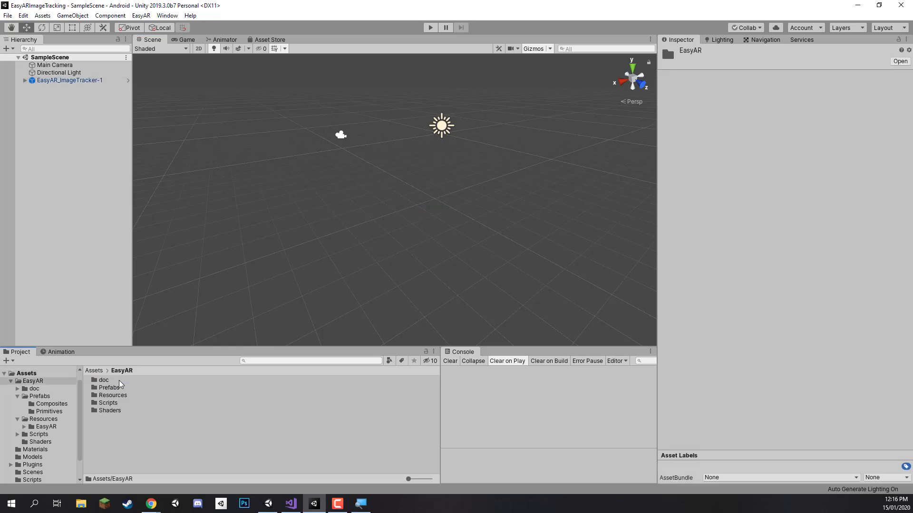
{"action": "left_click", "coordinate": [115, 390]}
{"action": "double_click", "coordinate": [116, 390]}
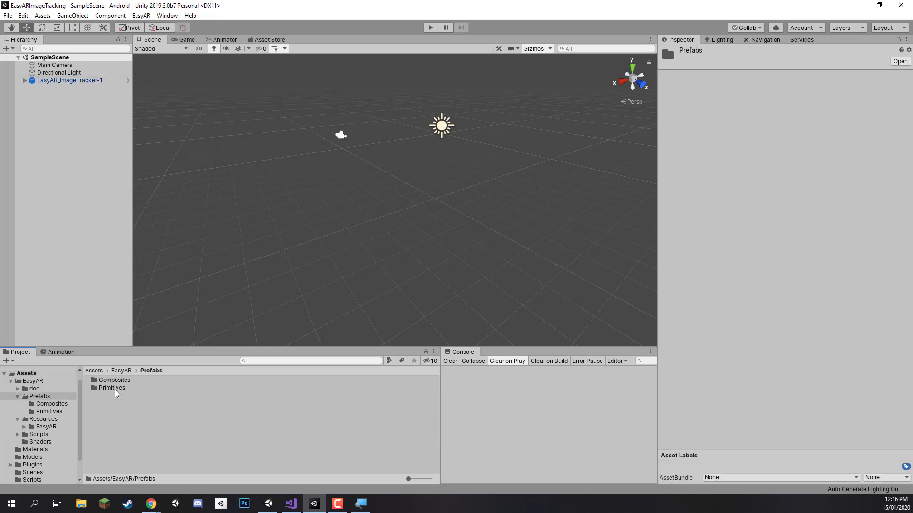
{"action": "double_click", "coordinate": [115, 388]}
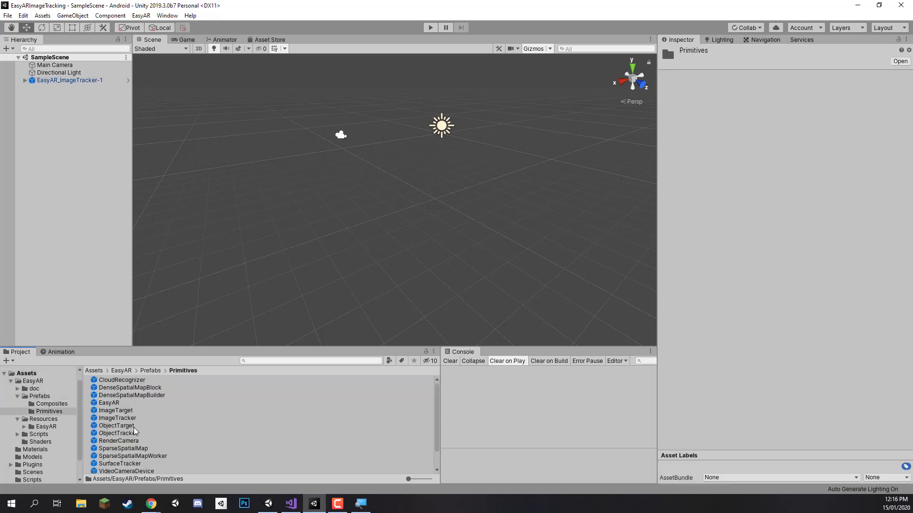
{"action": "left_click", "coordinate": [115, 411]}
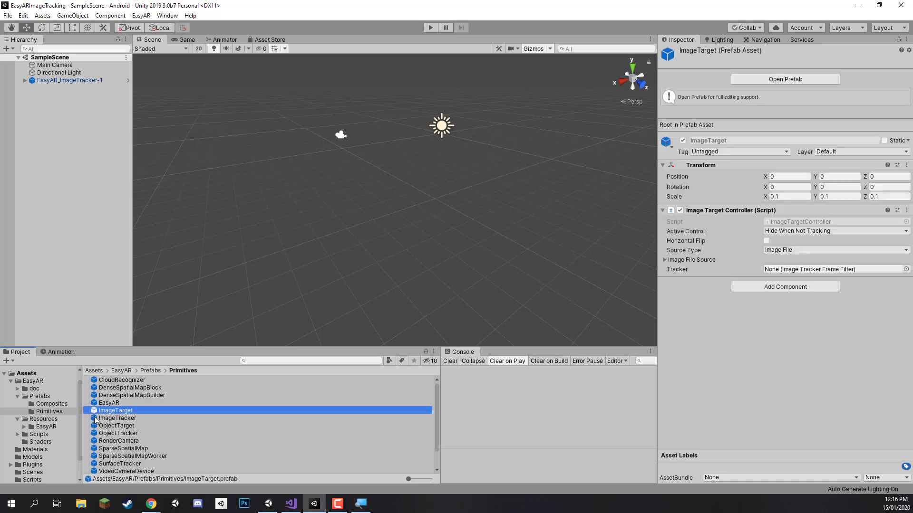
{"action": "left_click_drag", "start_coordinate": [115, 411], "coordinate": [87, 100]}
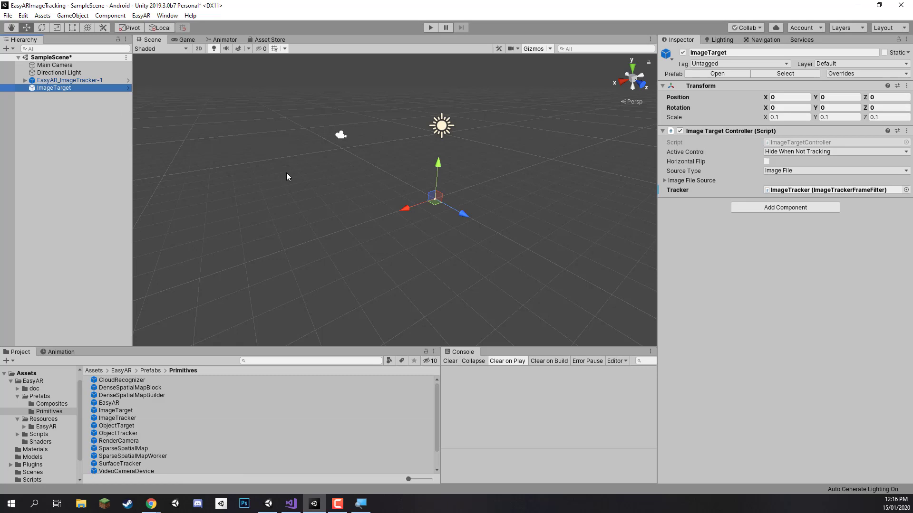
{"action": "left_click_drag", "start_coordinate": [366, 189], "coordinate": [397, 138], "text": "alt"}
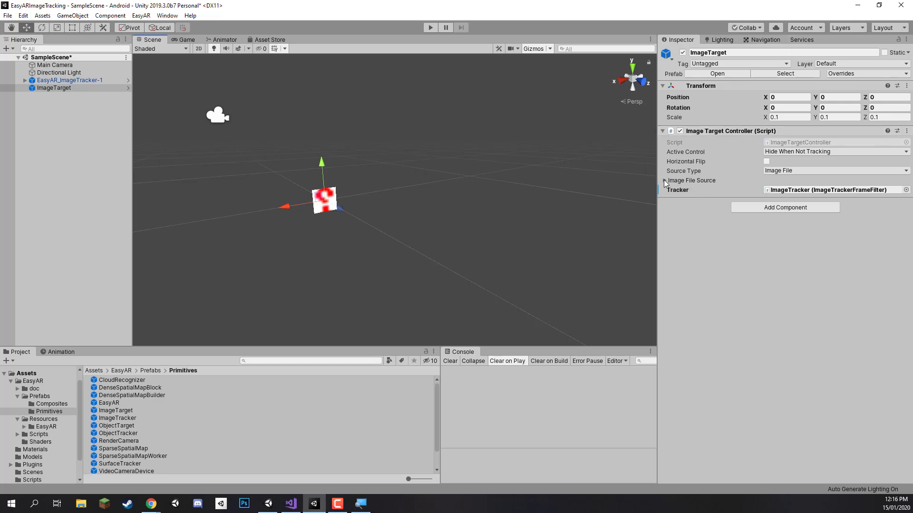
Step: Expand the ImageTarget's Image File Source and keep Path Type on Streaming Assets
{"action": "left_click", "coordinate": [663, 180]}
{"action": "left_click", "coordinate": [672, 181]}
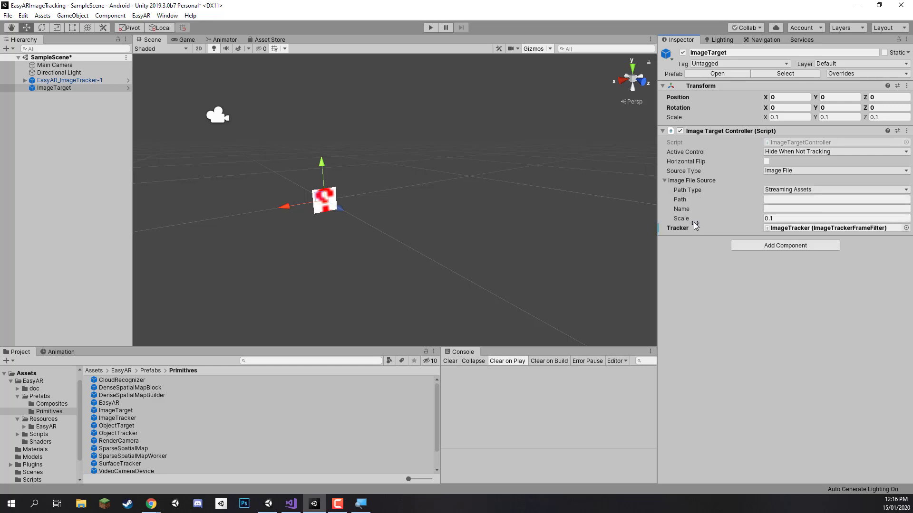
{"action": "left_click", "coordinate": [782, 190]}
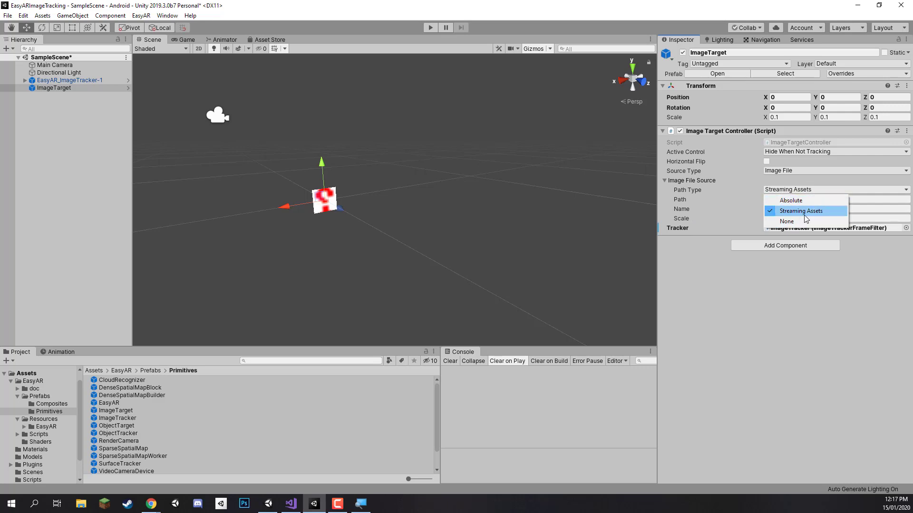
{"action": "left_click", "coordinate": [756, 291]}
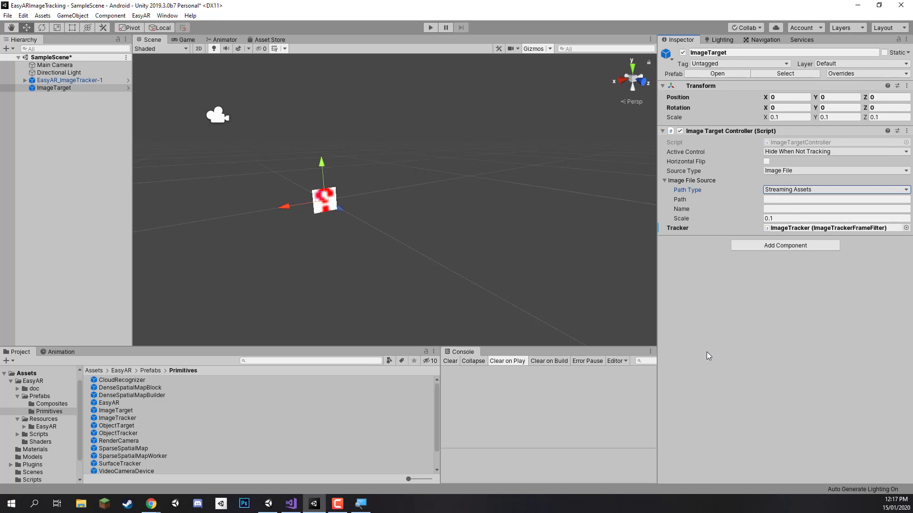
{"action": "scroll", "coordinate": [15, 428], "scroll_direction": "down", "scroll_amount": 2}
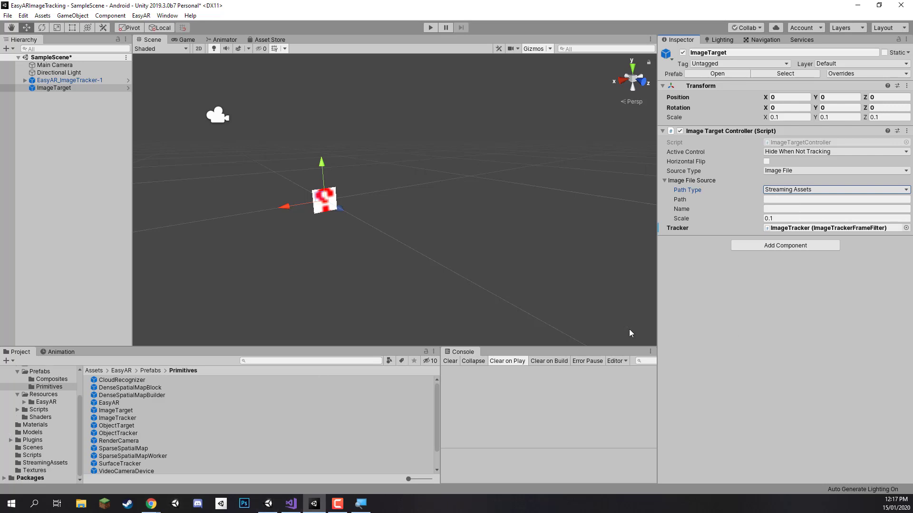
{"action": "left_click", "coordinate": [793, 190]}
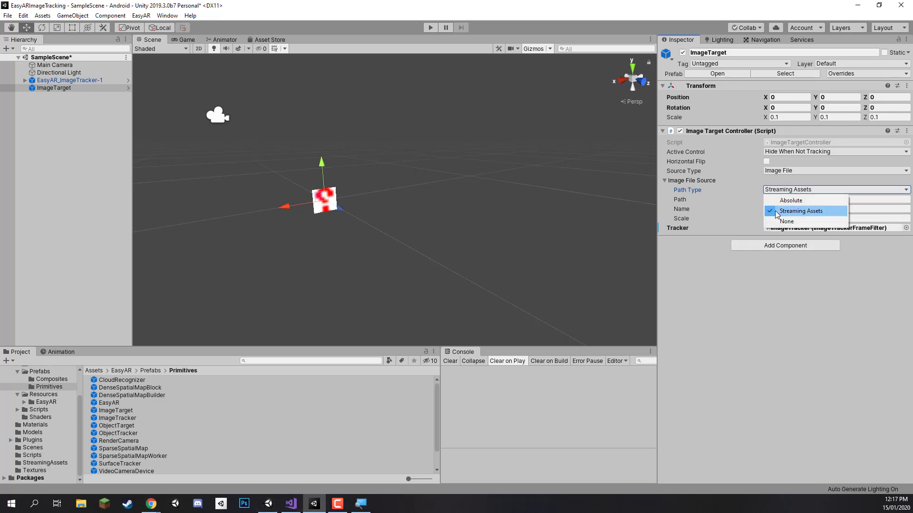
{"action": "left_click", "coordinate": [776, 211]}
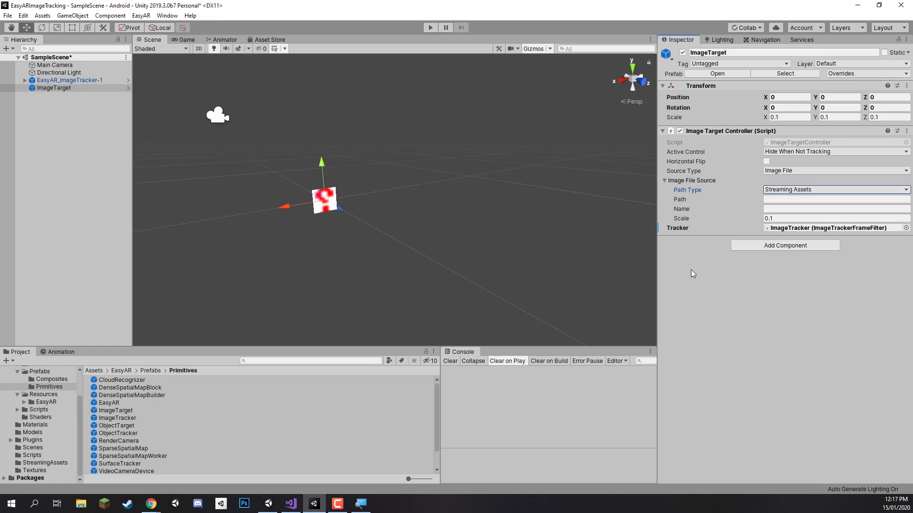
Step: Enter Marker1.jpg as the image path and orbit to view the marker
{"action": "left_click", "coordinate": [783, 199]}
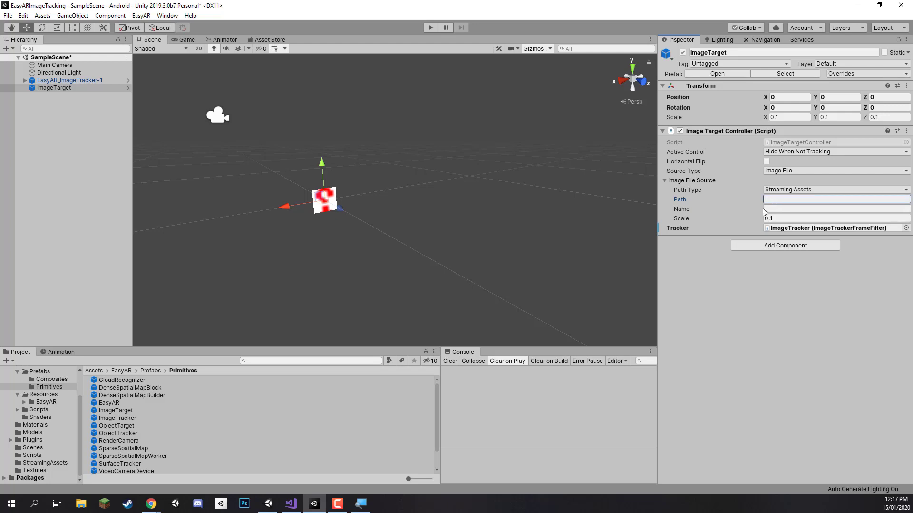
{"action": "left_click", "coordinate": [46, 463]}
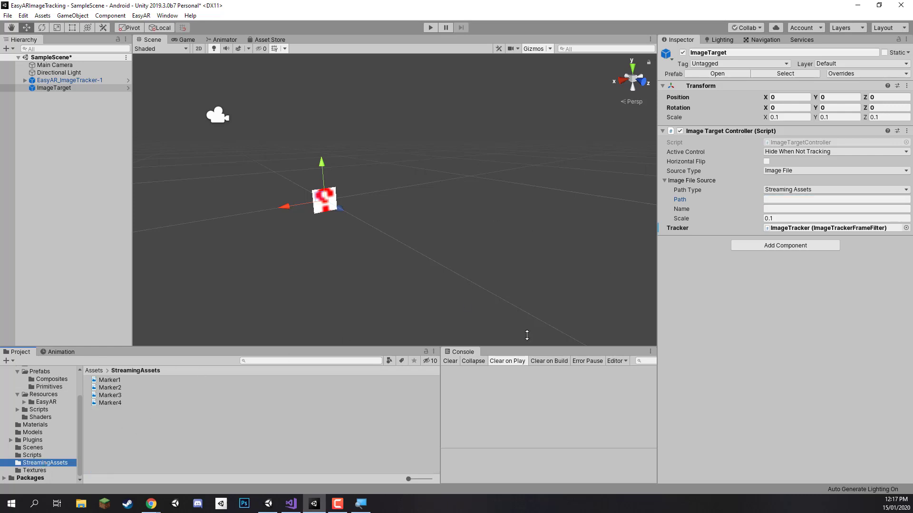
{"action": "left_click", "coordinate": [779, 201]}
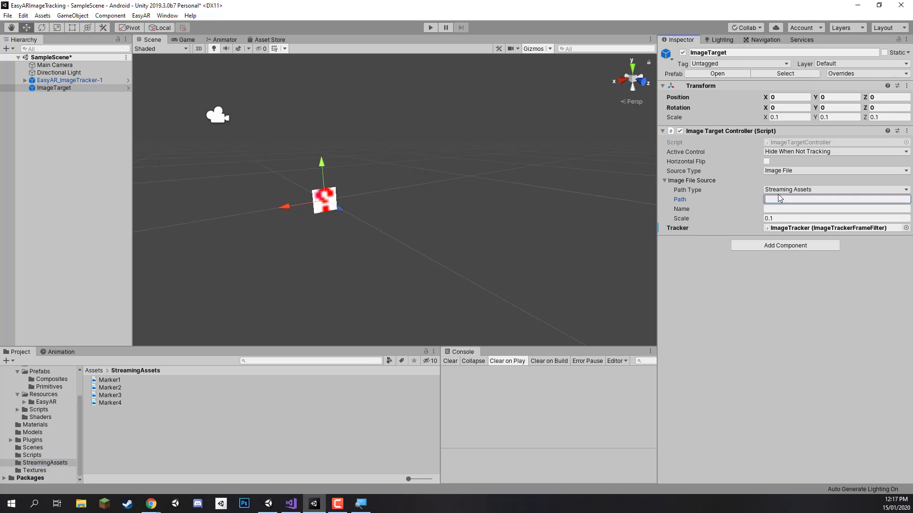
{"action": "type", "text": "Marker1.jpg"}
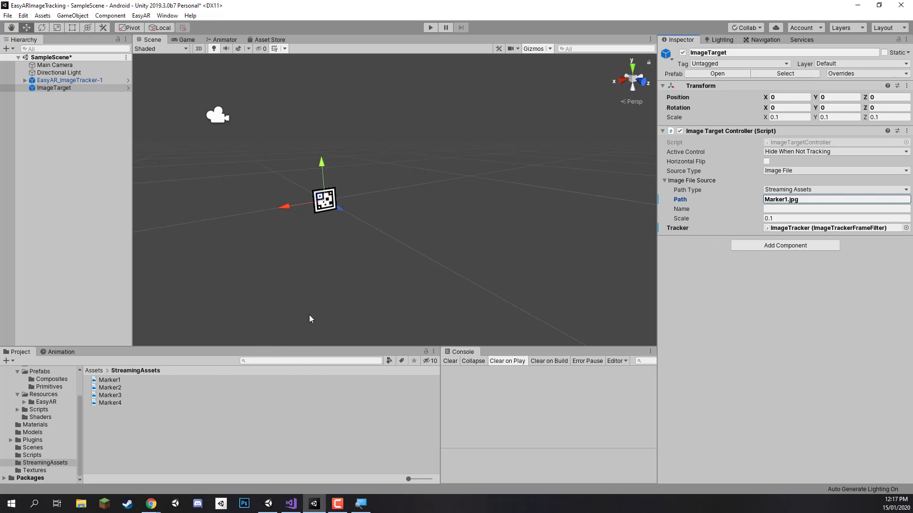
{"action": "right_click_drag", "start_coordinate": [592, 224], "coordinate": [519, 204]}
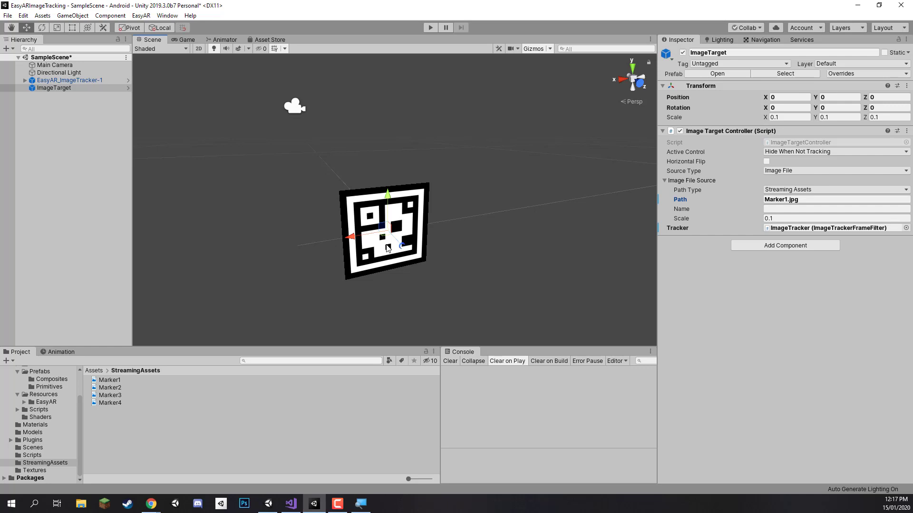
{"action": "left_click", "coordinate": [778, 209]}
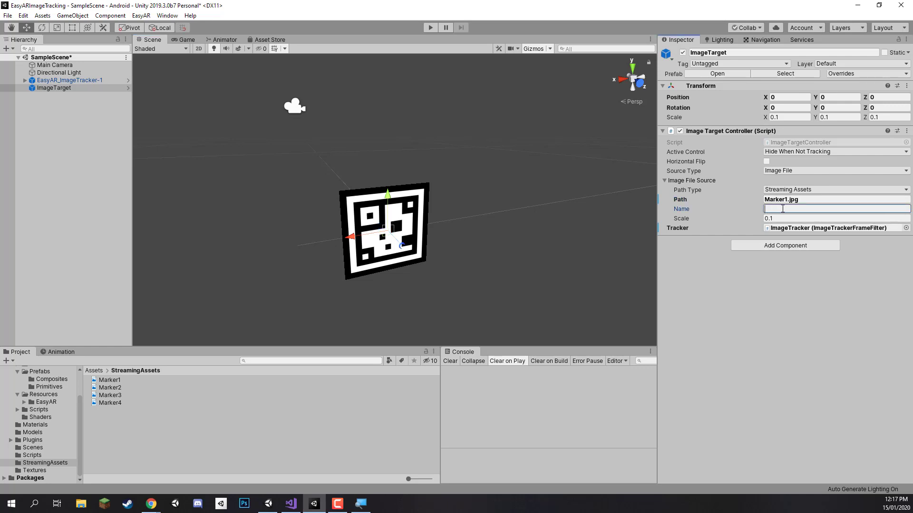
{"action": "type", "text": "Marker1"}
{"action": "left_click", "coordinate": [771, 277]}
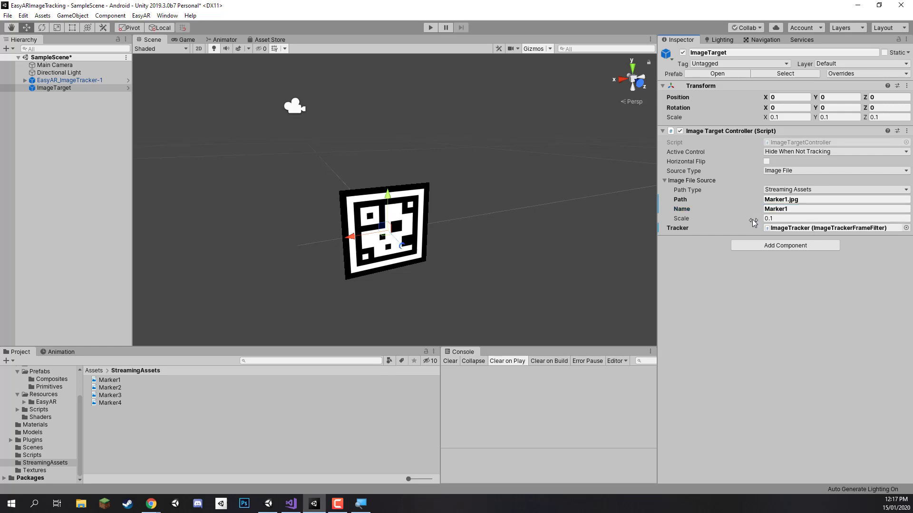
{"action": "left_click", "coordinate": [753, 222]}
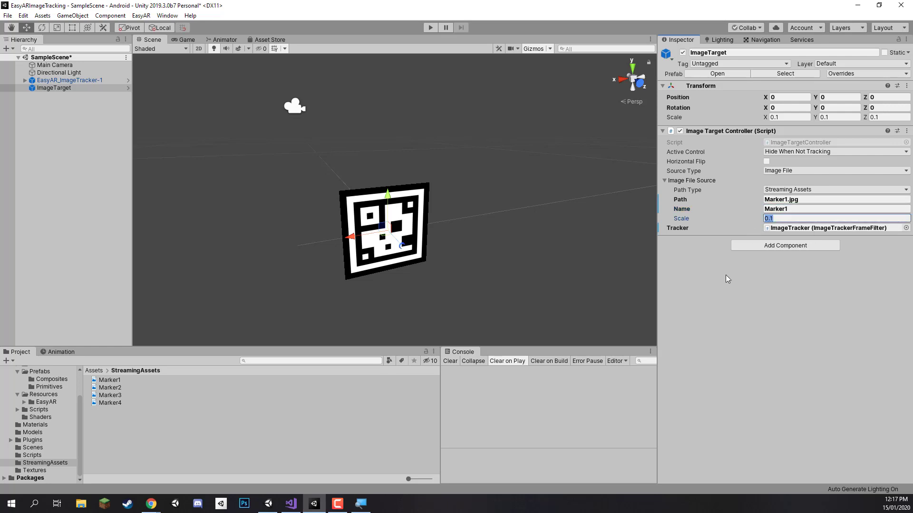
{"action": "scroll", "coordinate": [326, 227], "scroll_direction": "down", "scroll_amount": 8}
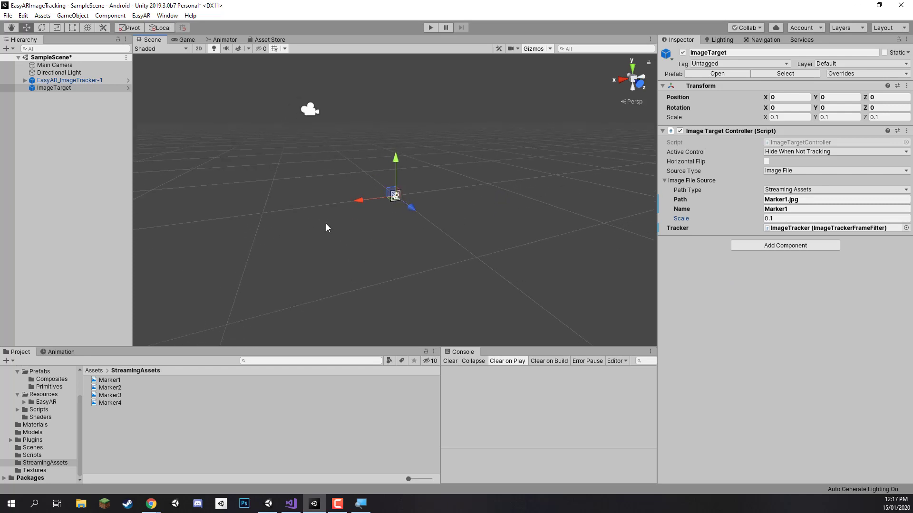
{"action": "left_click", "coordinate": [785, 219]}
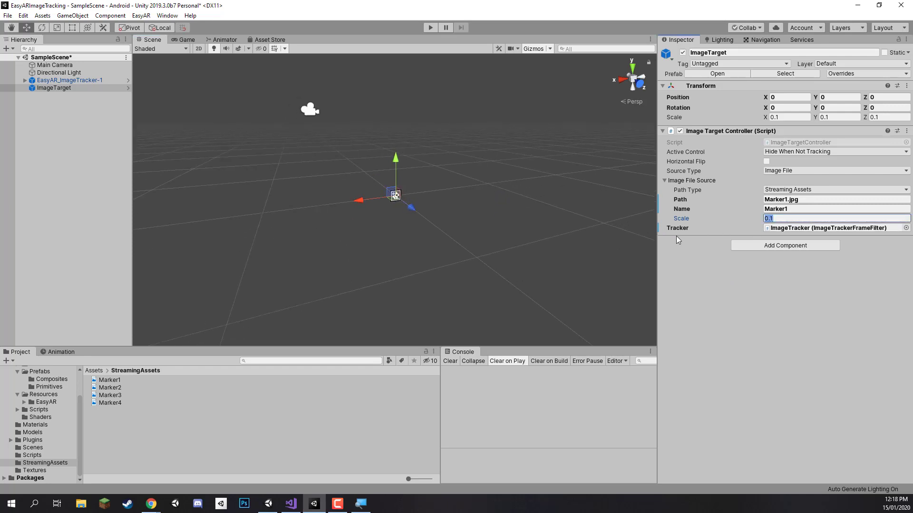
{"action": "type", "text": "1"}
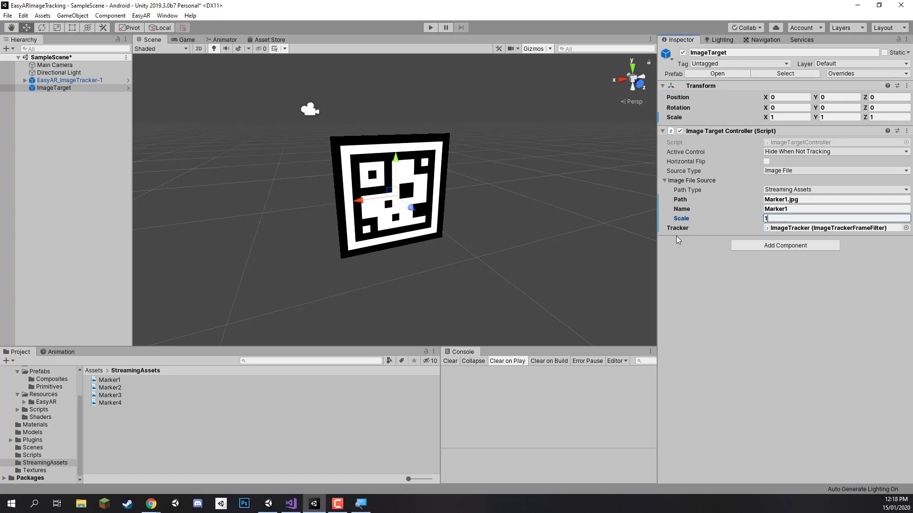
{"action": "right_click_drag", "start_coordinate": [533, 237], "coordinate": [568, 221]}
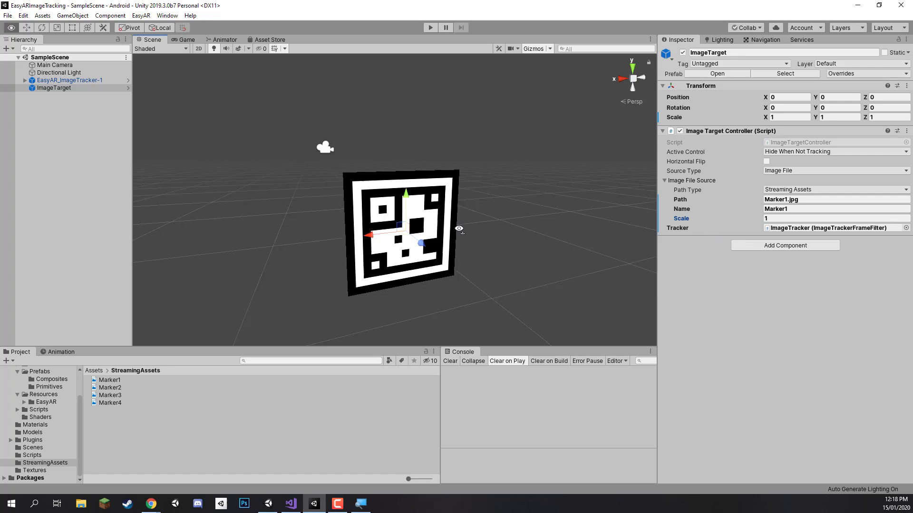
{"action": "mouse_move", "coordinate": [461, 228]}
{"action": "left_mouse_down", "text": "alt"}
{"action": "mouse_move", "coordinate": [495, 178]}
{"action": "mouse_move", "coordinate": [551, 181]}
{"action": "left_mouse_up", "text": "alt"}
{"action": "scroll", "coordinate": [552, 179], "scroll_direction": "up", "scroll_amount": 6}
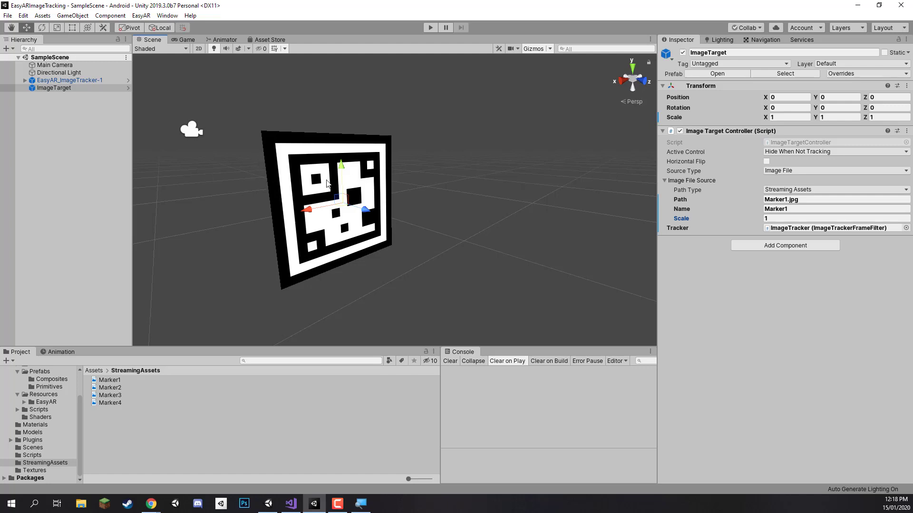
Step: Add a 3D Object Cube as a child of ImageTarget
{"action": "left_click", "coordinate": [48, 89]}
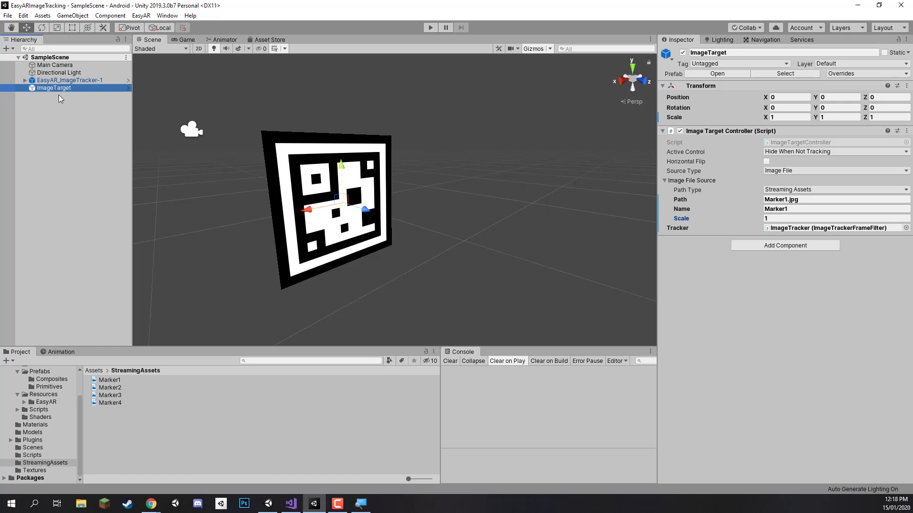
{"action": "right_click", "coordinate": [47, 87]}
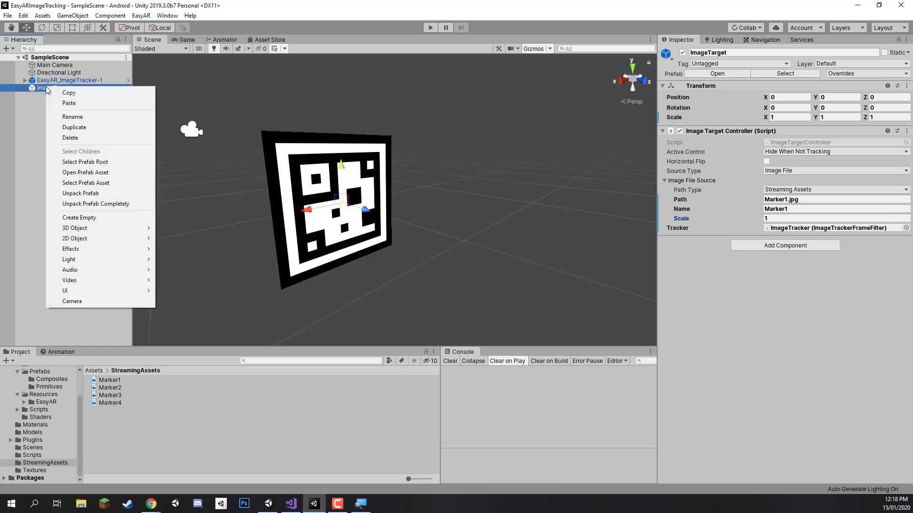
{"action": "mouse_move", "coordinate": [105, 229]}
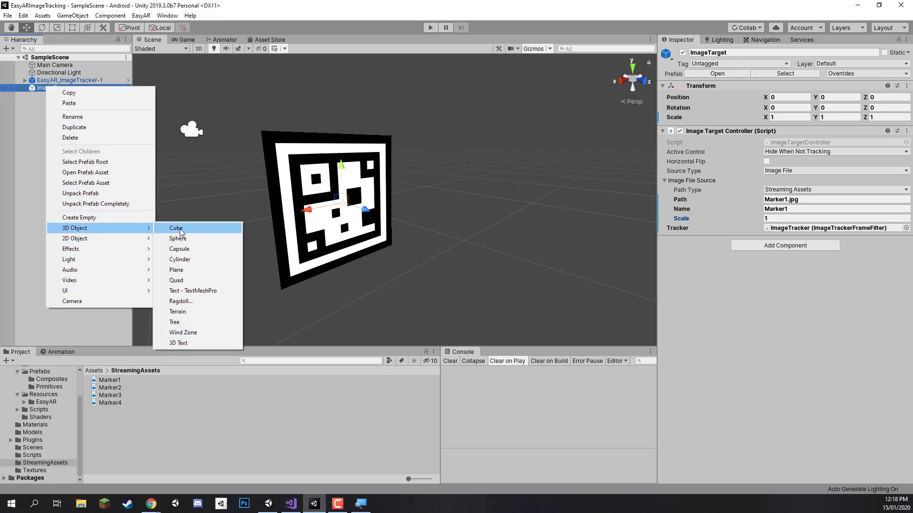
{"action": "left_click", "coordinate": [180, 232]}
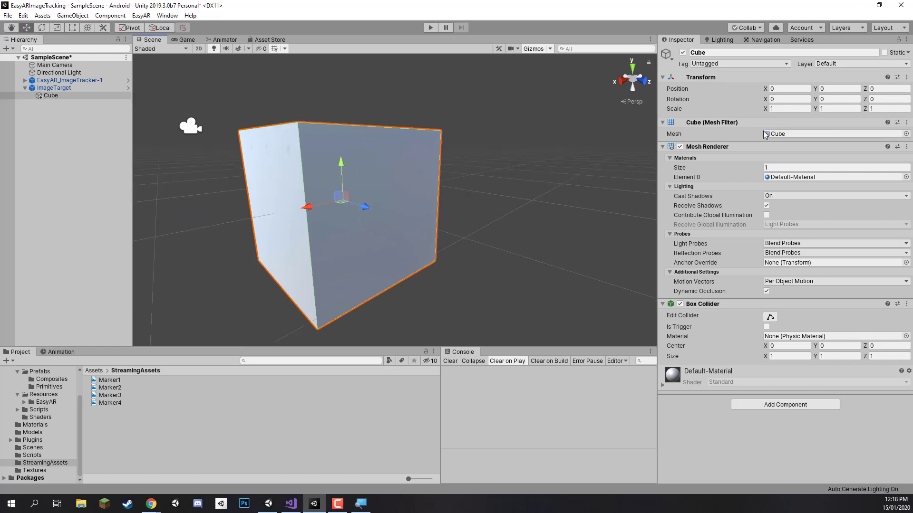
Step: Scale the cube to 0.5 on X, Y and Z
{"action": "left_click", "coordinate": [784, 109]}
{"action": "type", "text": ".5"}
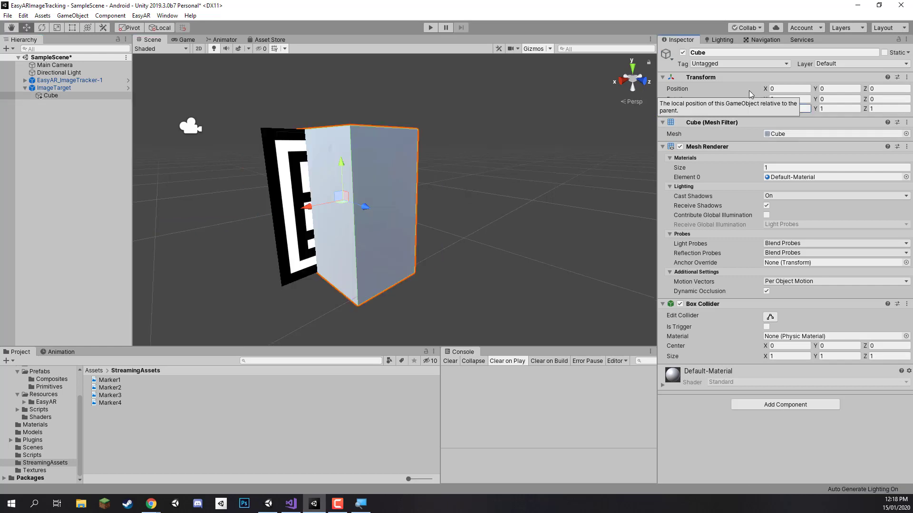
{"action": "key", "text": "Tab"}
{"action": "type", "text": ".5"}
{"action": "key", "text": "Tab"}
{"action": "type", "text": ".5"}
Step: Save the scene, then deactivate the ImageTarget along with its cube
{"action": "mouse_move", "coordinate": [372, 207]}
{"action": "left_mouse_down", "text": "alt"}
{"action": "mouse_move", "coordinate": [408, 197]}
{"action": "mouse_move", "coordinate": [476, 204]}
{"action": "mouse_move", "coordinate": [280, 181]}
{"action": "left_mouse_up", "text": "alt"}
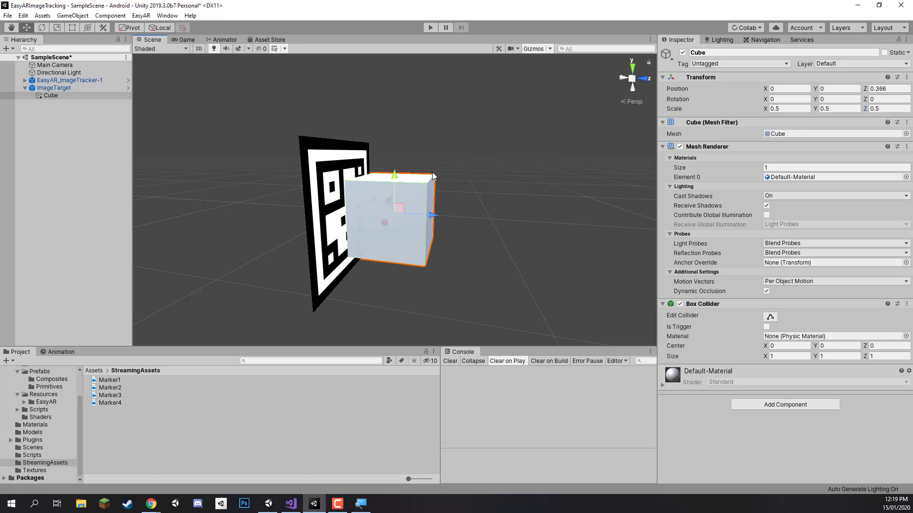
{"action": "left_click_drag", "start_coordinate": [432, 173], "coordinate": [225, 169], "text": "alt"}
{"action": "key", "text": "ctrl+s"}
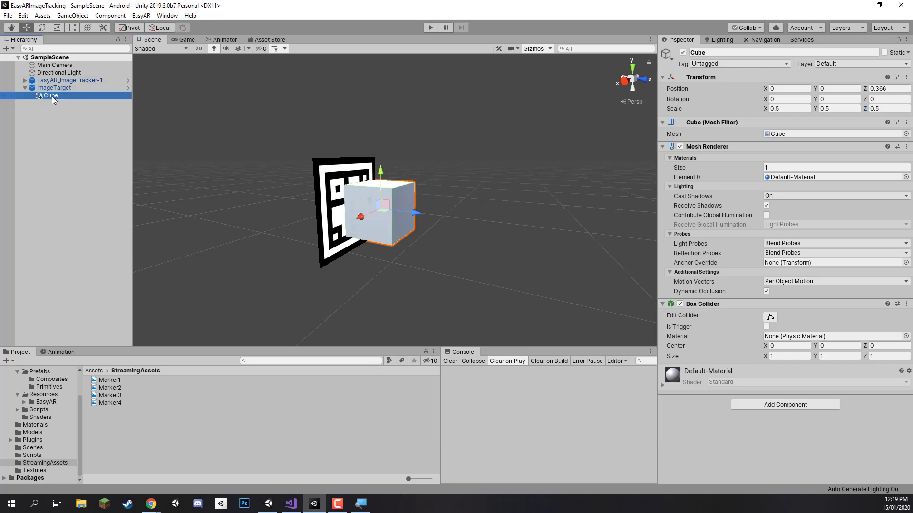
{"action": "left_click", "coordinate": [53, 88]}
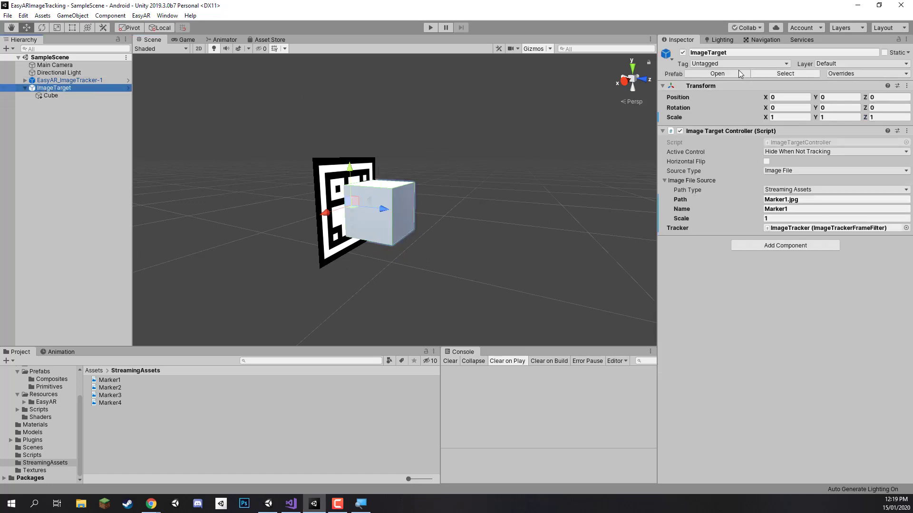
{"action": "left_click", "coordinate": [682, 53]}
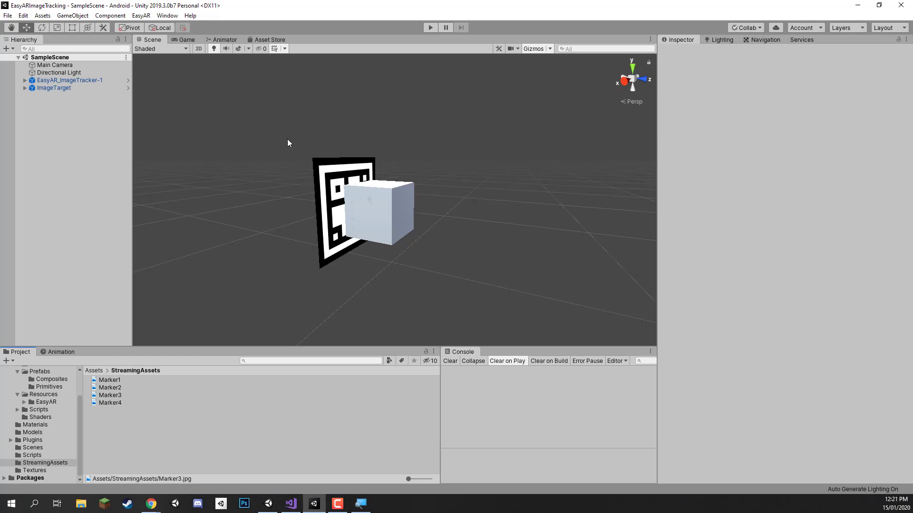
Step: Preview the Game view and set Main Camera's Clear Flags to Solid Color
{"action": "left_click", "coordinate": [183, 40]}
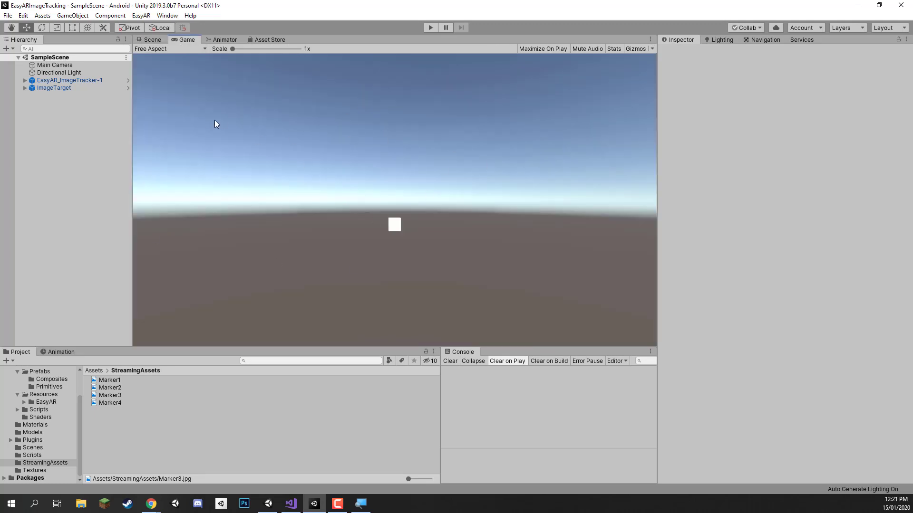
{"action": "left_click", "coordinate": [96, 66]}
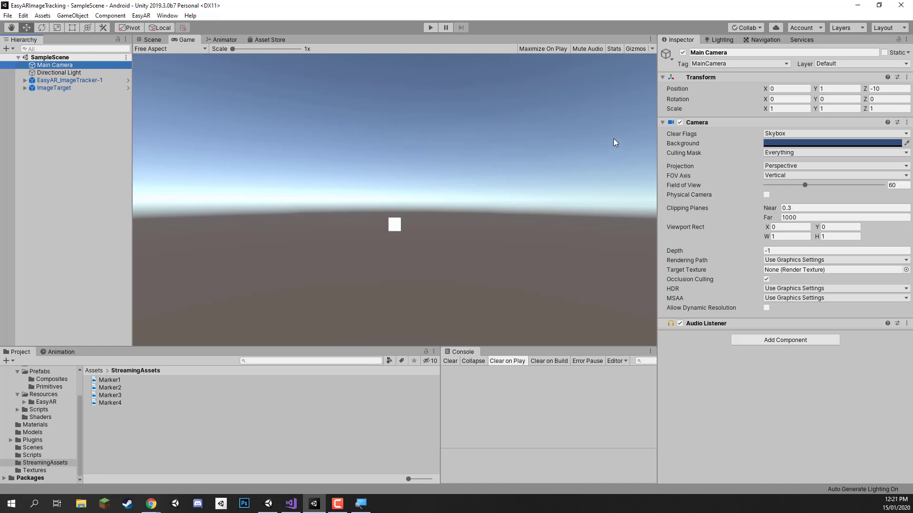
{"action": "left_click", "coordinate": [766, 133]}
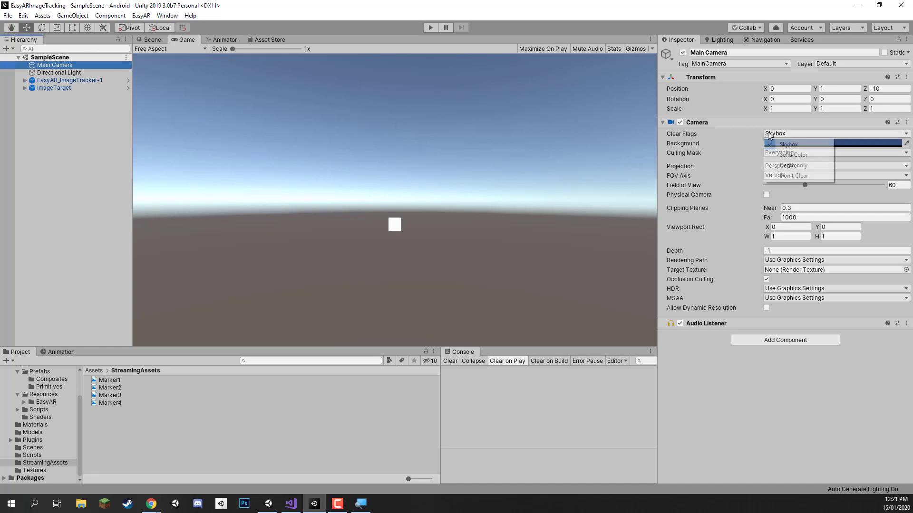
{"action": "left_click", "coordinate": [789, 156]}
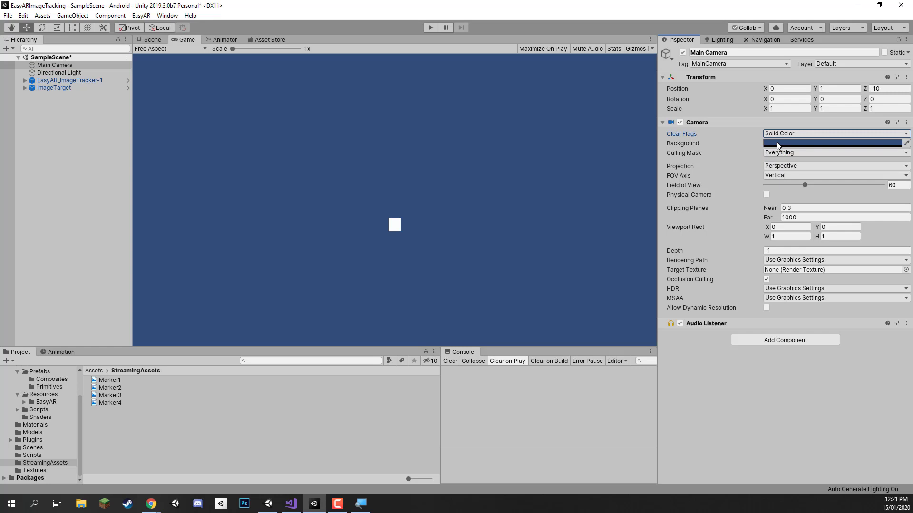
Step: Make the camera background black and set Rendering Path to Forward
{"action": "left_click", "coordinate": [832, 143]}
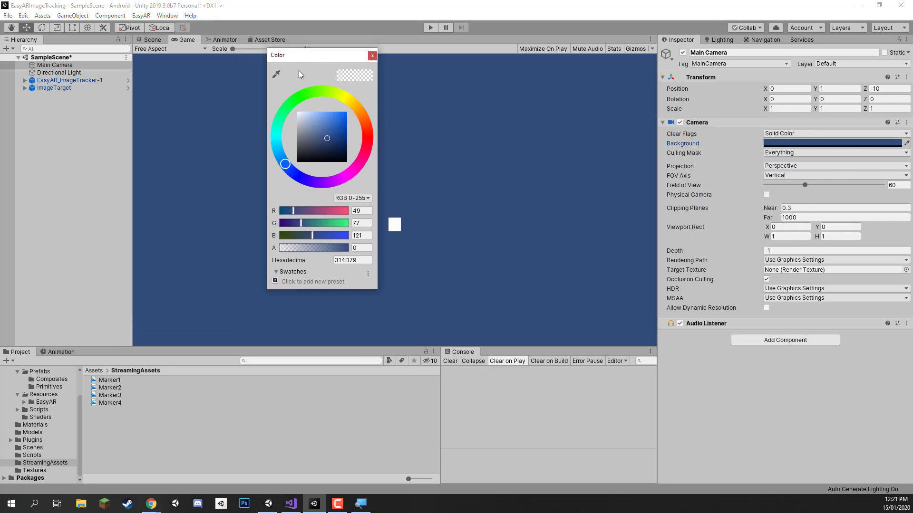
{"action": "left_click_drag", "start_coordinate": [316, 128], "coordinate": [299, 164]}
{"action": "left_click", "coordinate": [543, 134]}
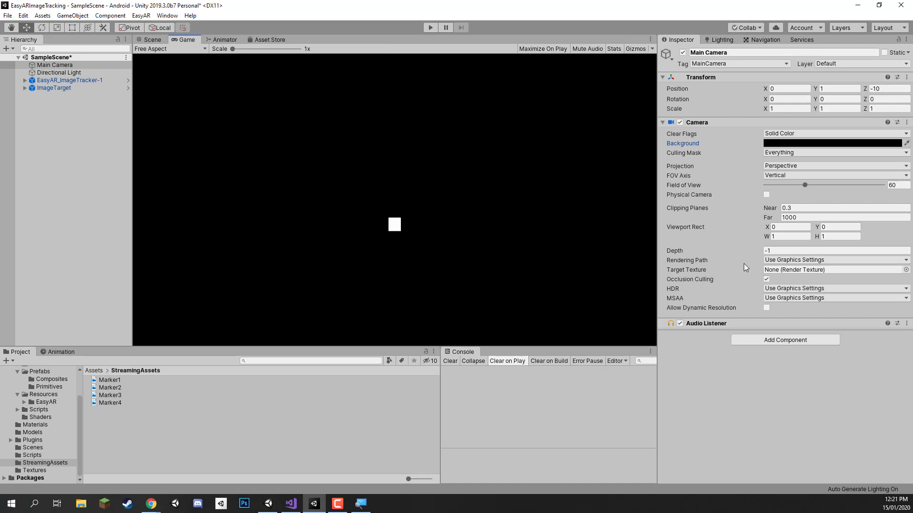
{"action": "left_click", "coordinate": [808, 260]}
{"action": "left_click", "coordinate": [792, 282]}
Step: Save SampleScene ahead of the Android build and install
{"action": "key", "text": "ctrl+s"}
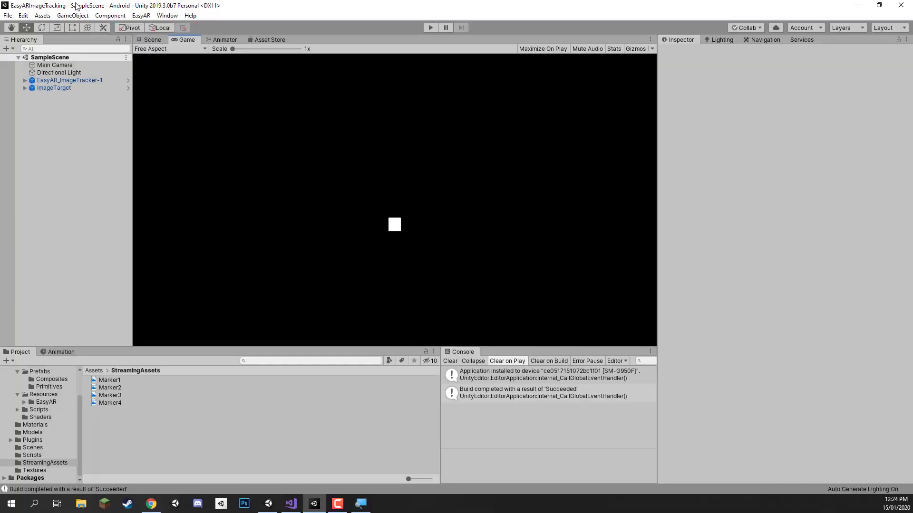
Step: Place the Cube at Z -0.436 on Marker1's front face and save SampleScene
{"action": "left_click", "coordinate": [148, 40]}
{"action": "left_click", "coordinate": [387, 197]}
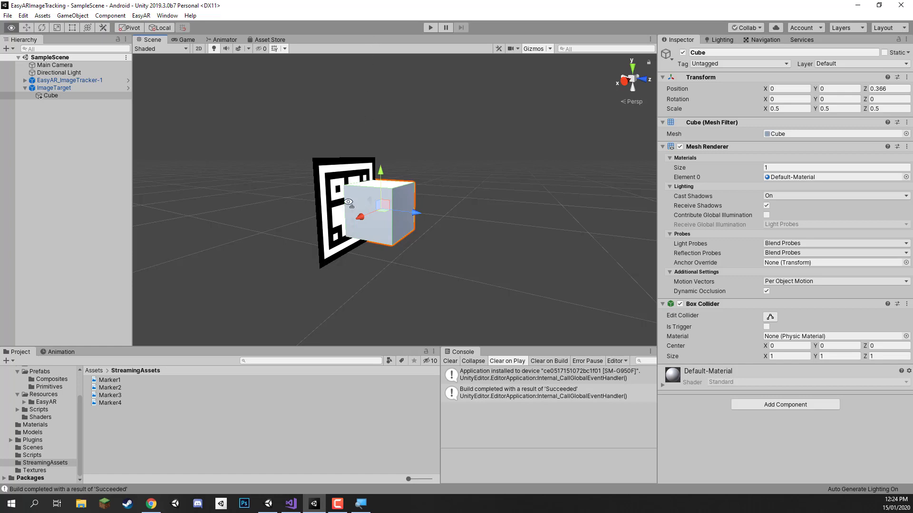
{"action": "mouse_move", "coordinate": [349, 203]}
{"action": "left_mouse_down", "text": "alt"}
{"action": "mouse_move", "coordinate": [442, 205]}
{"action": "mouse_move", "coordinate": [309, 209]}
{"action": "mouse_move", "coordinate": [347, 208]}
{"action": "left_mouse_up", "text": "alt"}
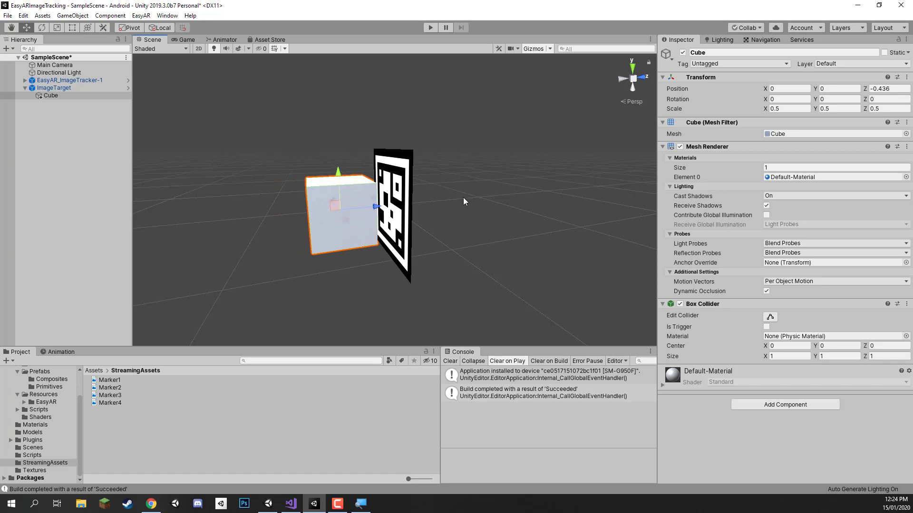
{"action": "left_click", "coordinate": [47, 89]}
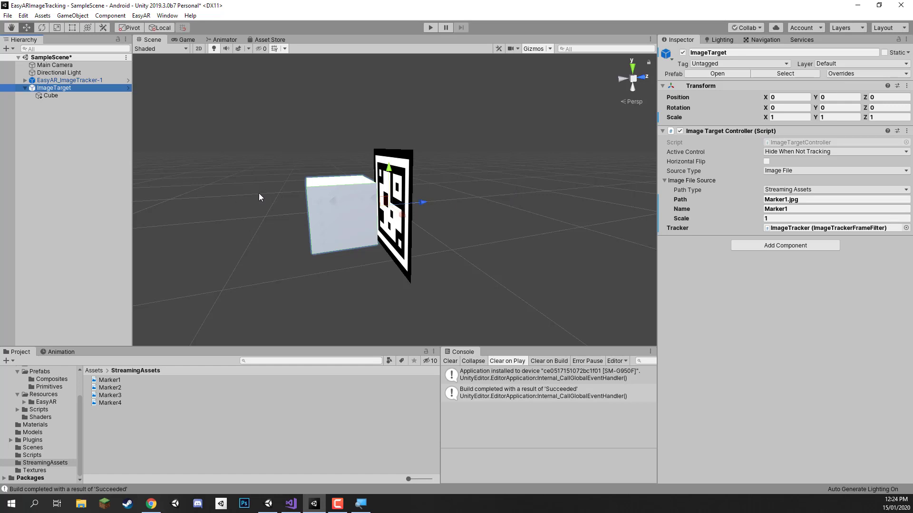
{"action": "left_click", "coordinate": [50, 96]}
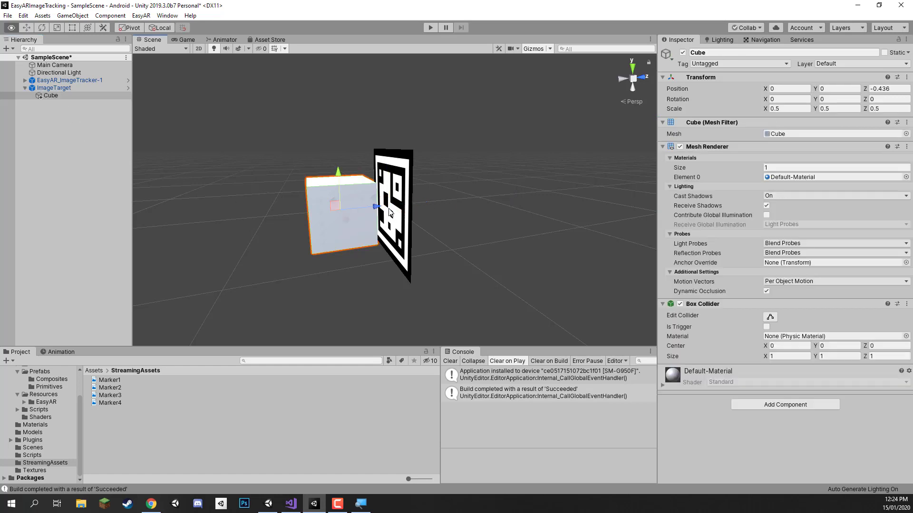
{"action": "mouse_move", "coordinate": [270, 170]}
{"action": "left_mouse_down", "text": "alt"}
{"action": "mouse_move", "coordinate": [624, 212]}
{"action": "mouse_move", "coordinate": [720, 210]}
{"action": "left_mouse_up", "text": "alt"}
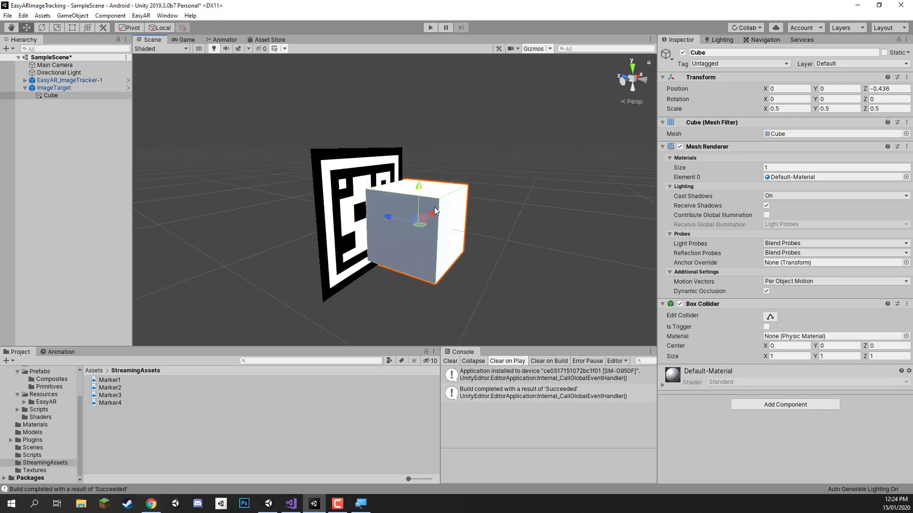
{"action": "key", "text": "ctrl+s"}
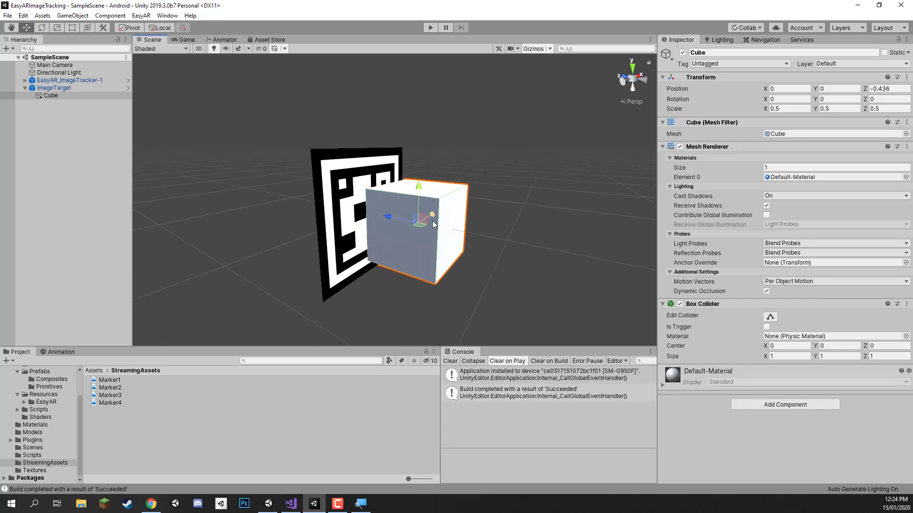